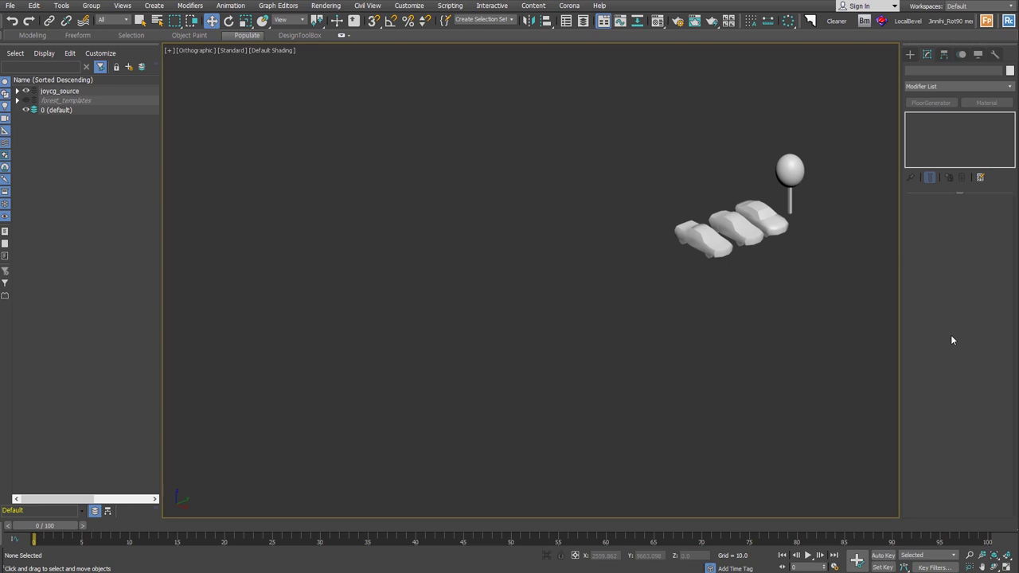
Draw a large rectangle, Rectangle001, outlining the parking area
{"action": "left_click", "coordinate": [977, 126]}
{"action": "mouse_move", "coordinate": [729, 321]}
{"action": "left_mouse_down"}
{"action": "mouse_move", "coordinate": [327, 502]}
{"action": "mouse_move", "coordinate": [309, 483]}
{"action": "left_mouse_up"}
{"action": "middle_click_drag", "start_coordinate": [488, 406], "coordinate": [550, 391]}
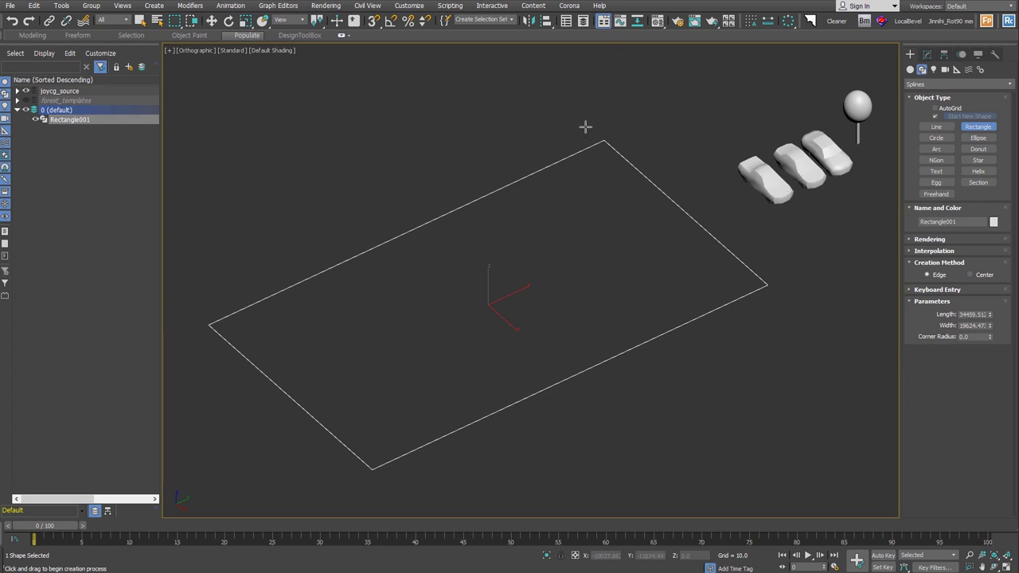
{"action": "middle_click_drag", "start_coordinate": [586, 125], "coordinate": [620, 135]}
Draw a two-point straight line, Line001, parallel to the rectangle's long upper edge
{"action": "left_click", "coordinate": [936, 127]}
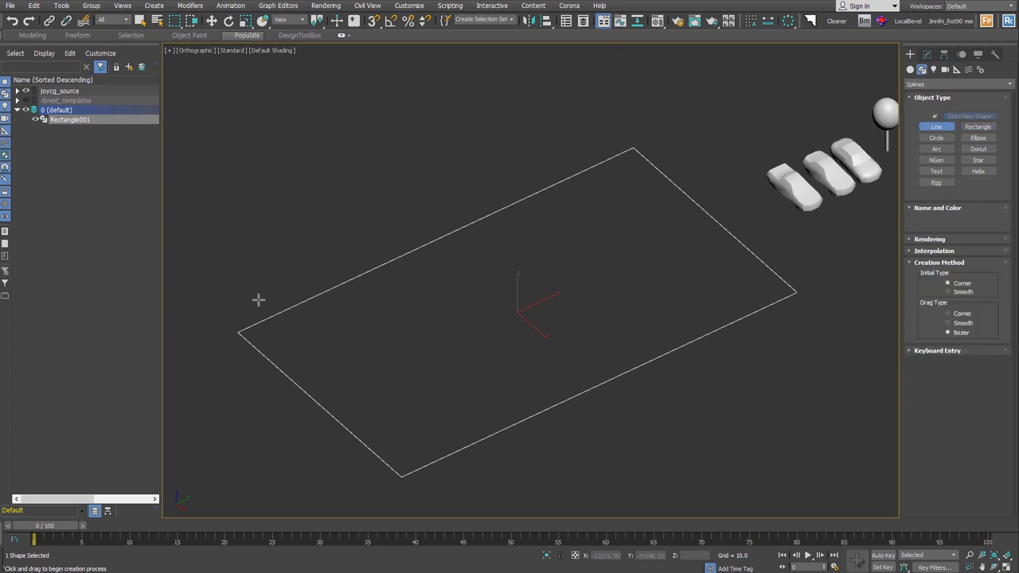
{"action": "left_click", "coordinate": [226, 312]}
{"action": "left_click", "coordinate": [620, 128]}
{"action": "right_click", "coordinate": [620, 128]}
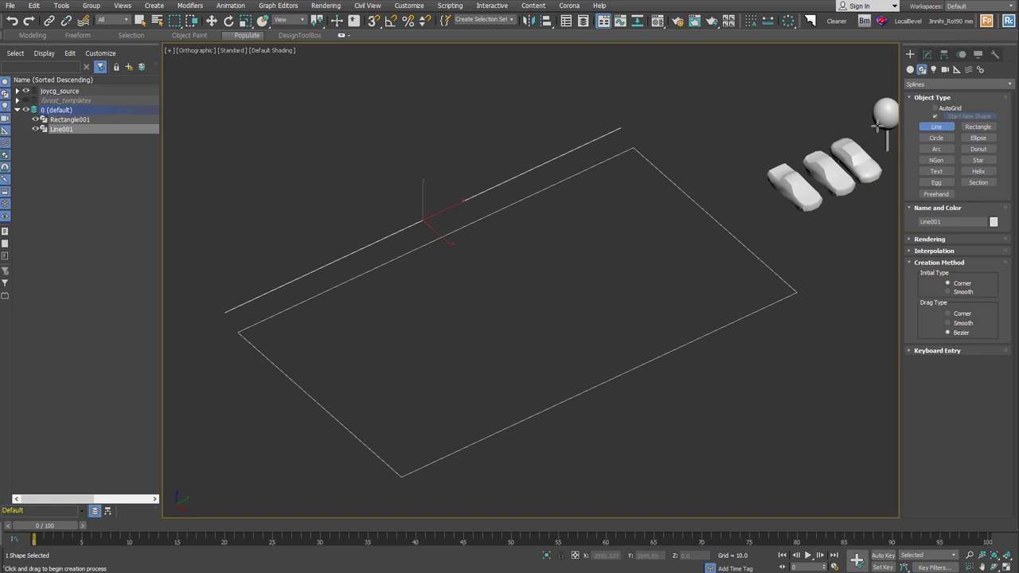
{"action": "right_click", "coordinate": [695, 246]}
{"action": "mouse_move", "coordinate": [695, 246]}
{"action": "middle_mouse_down", "text": "alt"}
{"action": "mouse_move", "coordinate": [718, 340]}
{"action": "mouse_move", "coordinate": [682, 362]}
{"action": "middle_mouse_up", "text": "alt"}
Create an Itoo Forest Pro scatter, Forest001, using Rectangle001 as its area
{"action": "left_click", "coordinate": [928, 84]}
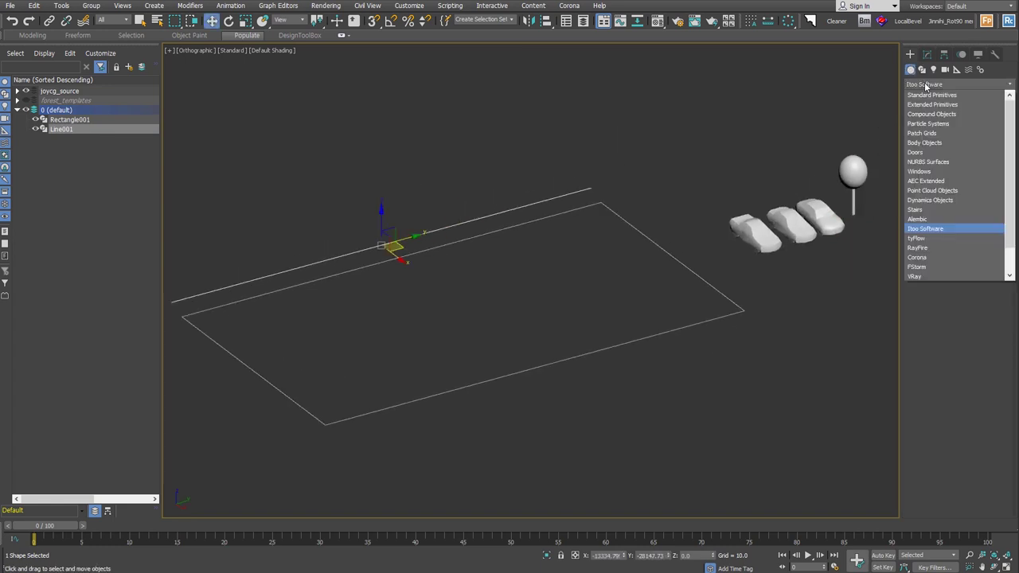
{"action": "left_click", "coordinate": [953, 228]}
{"action": "left_click", "coordinate": [936, 118]}
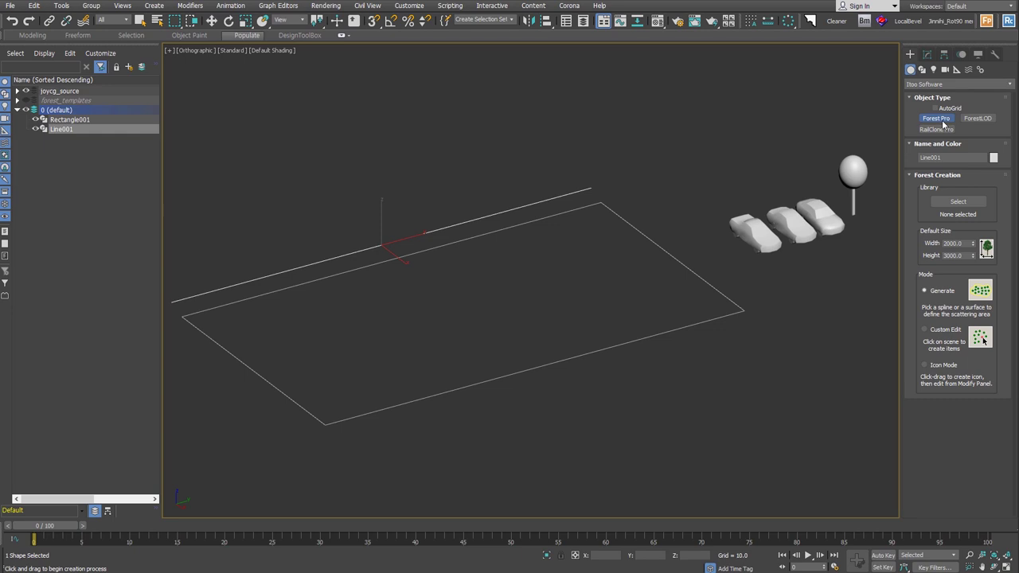
{"action": "left_click", "coordinate": [603, 350]}
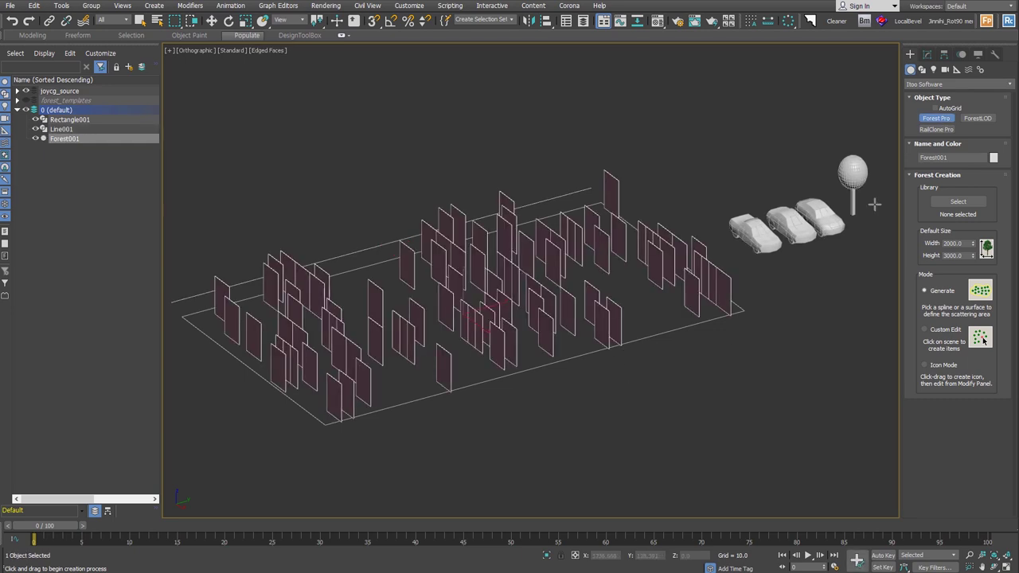
{"action": "left_click", "coordinate": [926, 55]}
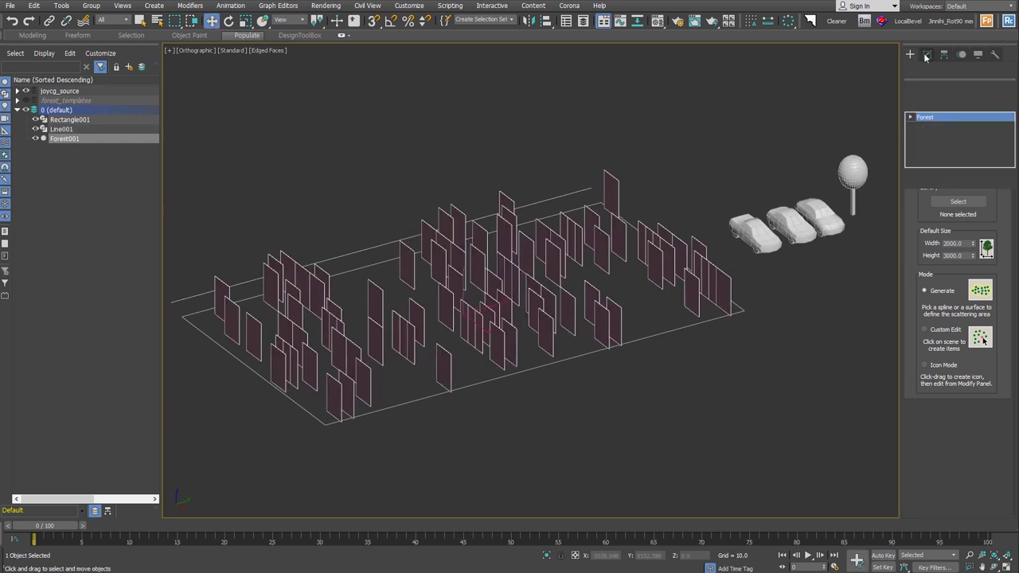
Set three Custom Object car items: joy_test_car3, a second car model, and joy_test_car
{"action": "scroll", "coordinate": [927, 379], "scroll_direction": "down", "scroll_amount": 2}
{"action": "left_click", "coordinate": [924, 396]}
{"action": "left_click", "coordinate": [957, 409]}
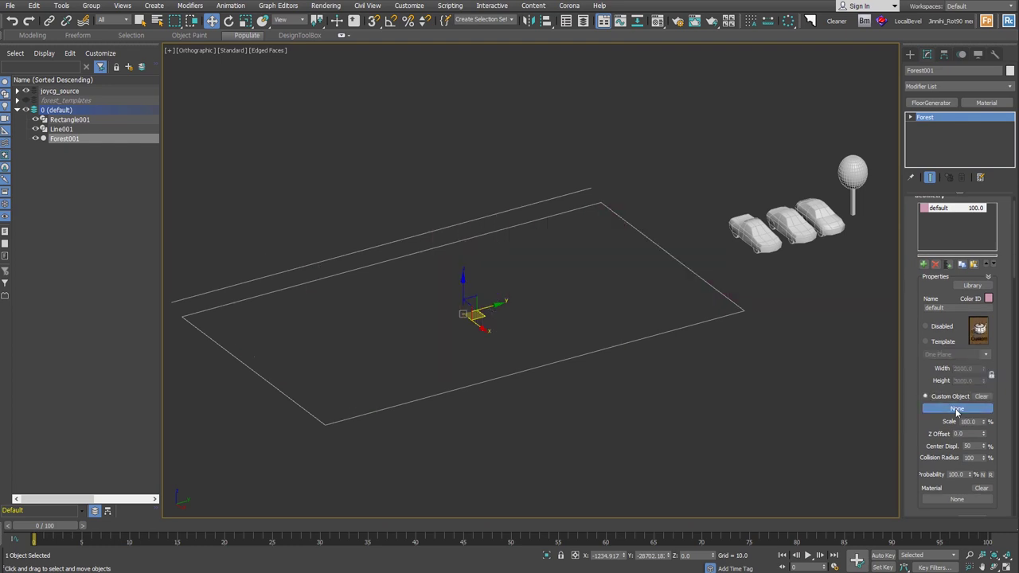
{"action": "left_click", "coordinate": [776, 253]}
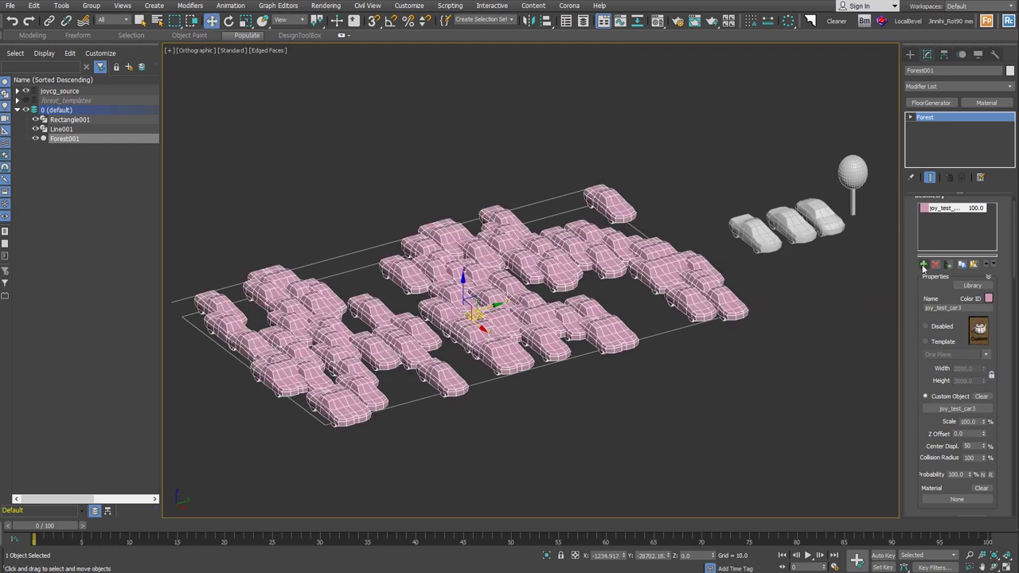
{"action": "left_click", "coordinate": [923, 264]}
{"action": "left_click", "coordinate": [933, 397]}
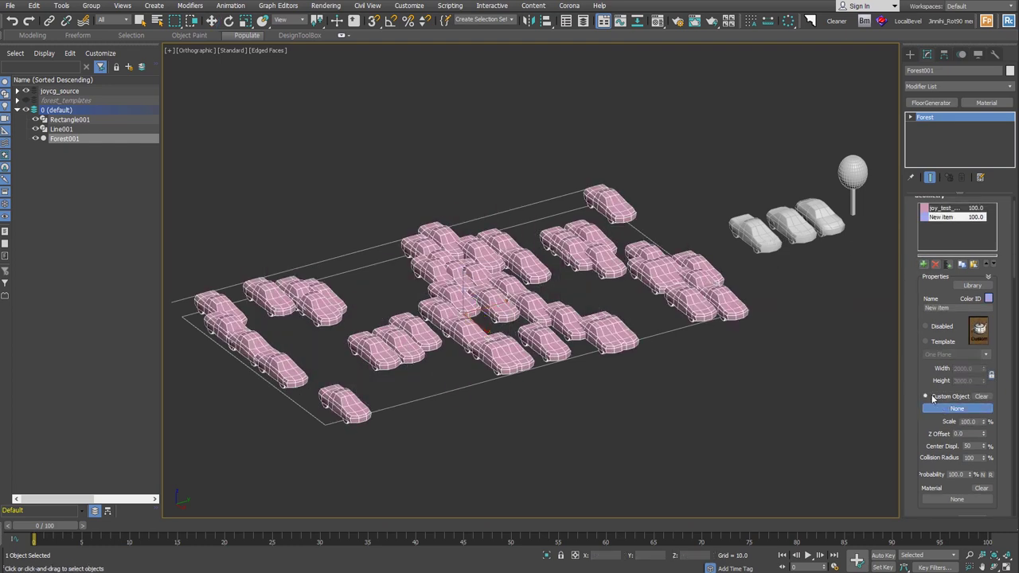
{"action": "left_click", "coordinate": [801, 233]}
{"action": "left_click", "coordinate": [924, 265]}
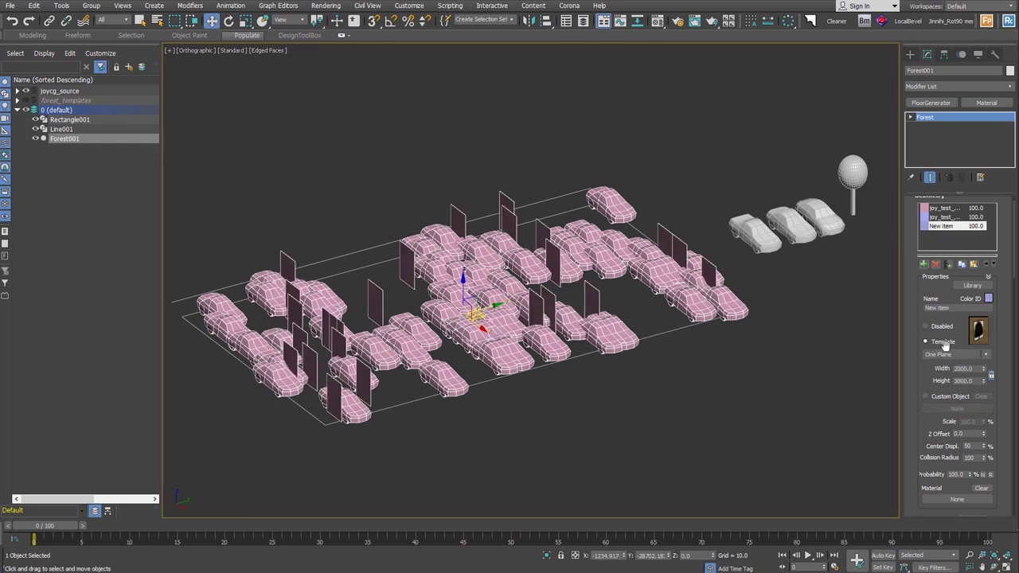
{"action": "left_click", "coordinate": [926, 396]}
{"action": "left_click", "coordinate": [957, 408]}
{"action": "left_click", "coordinate": [821, 218]}
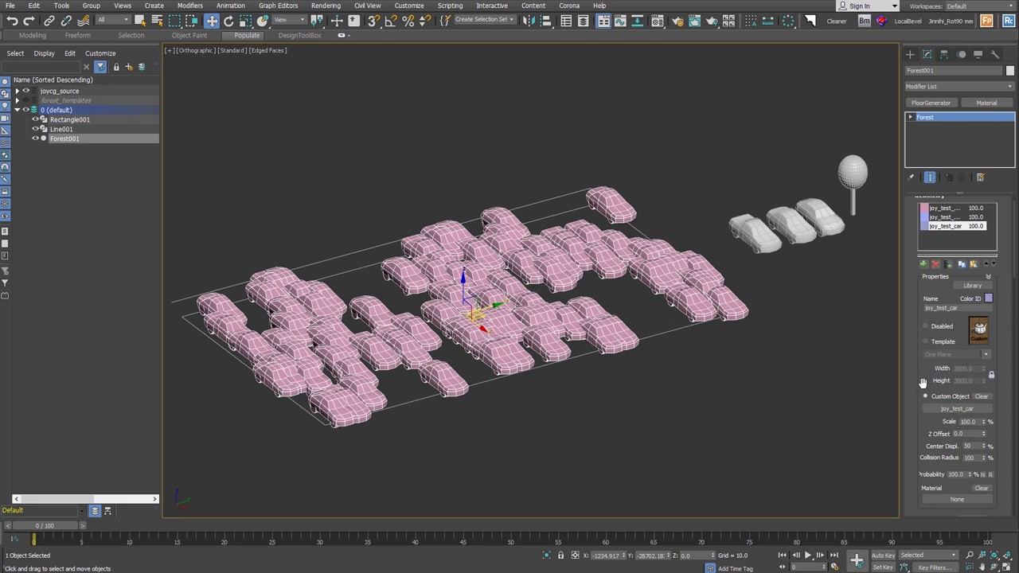
Change the Distribution image preset from Dense to Grid 1 and switch to Top view
{"action": "scroll", "coordinate": [922, 374], "scroll_direction": "down", "scroll_amount": 5}
{"action": "scroll", "coordinate": [919, 319], "scroll_direction": "down", "scroll_amount": 5}
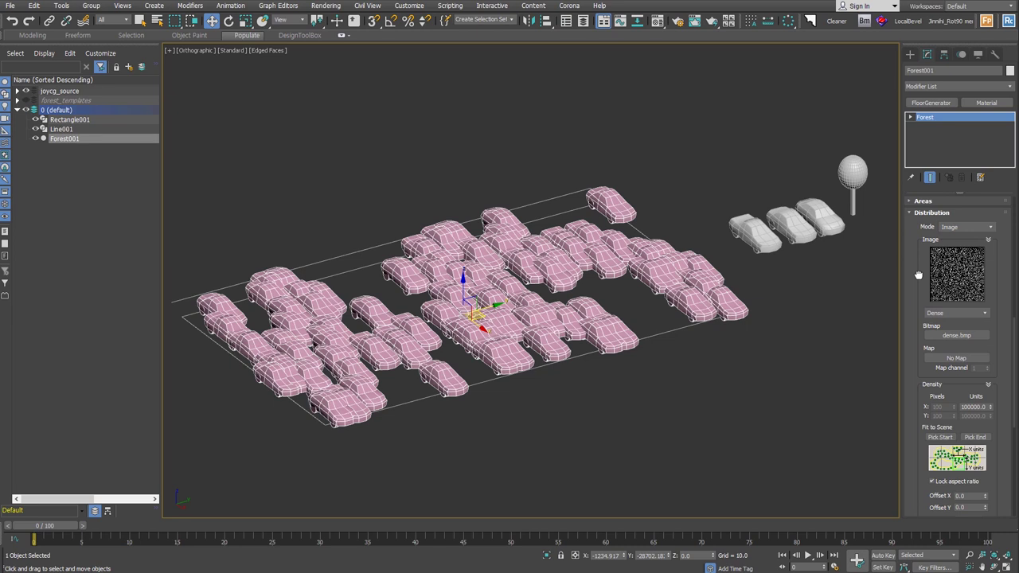
{"action": "left_click", "coordinate": [986, 316]}
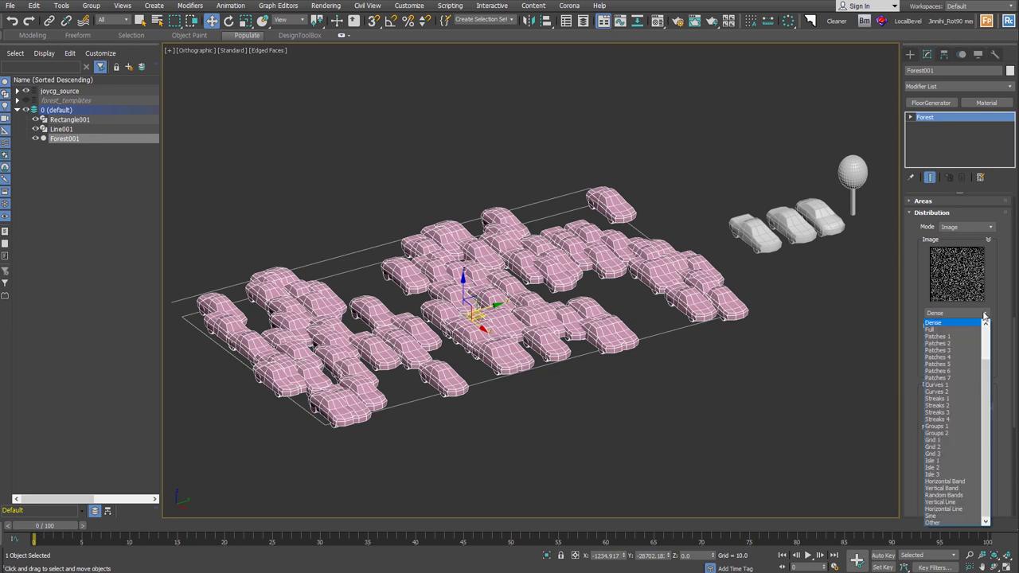
{"action": "left_click", "coordinate": [955, 440]}
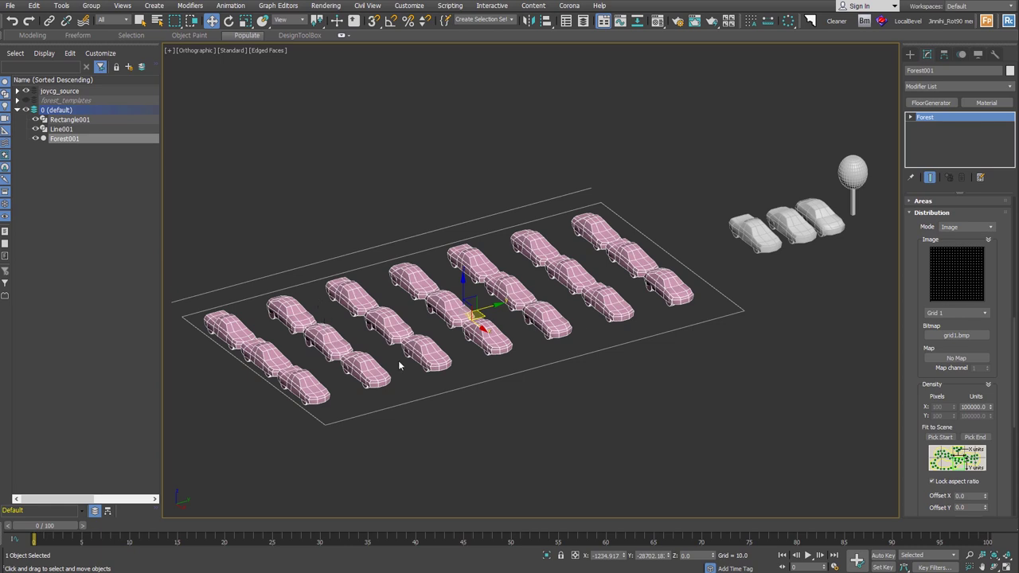
{"action": "key", "text": "t"}
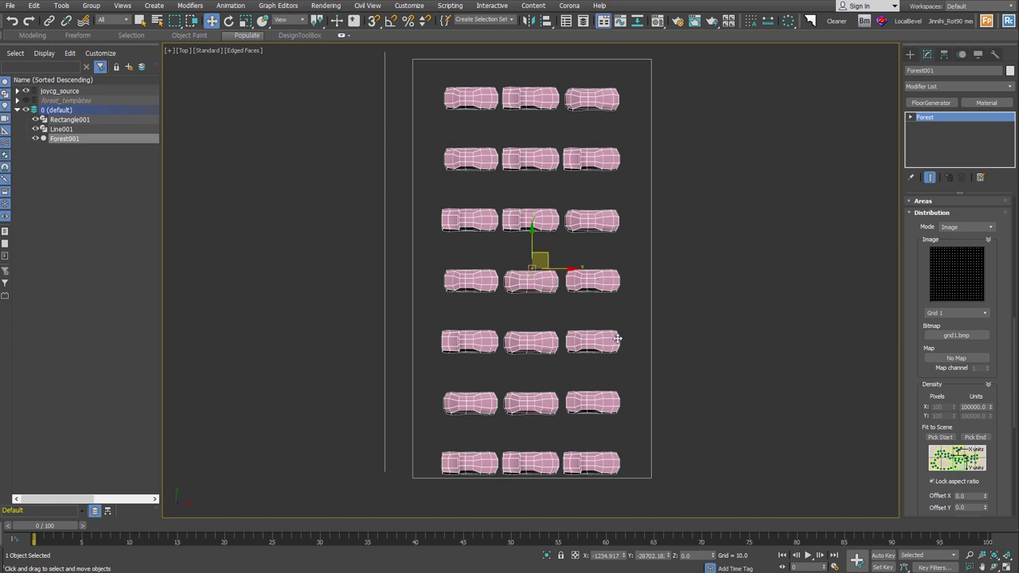
Switch the distribution to the staggered Grid 2 preset with Density X units at 147500
{"action": "mouse_move", "coordinate": [990, 407]}
{"action": "left_mouse_down"}
{"action": "mouse_move", "coordinate": [994, 387]}
{"action": "mouse_move", "coordinate": [990, 395]}
{"action": "left_mouse_up"}
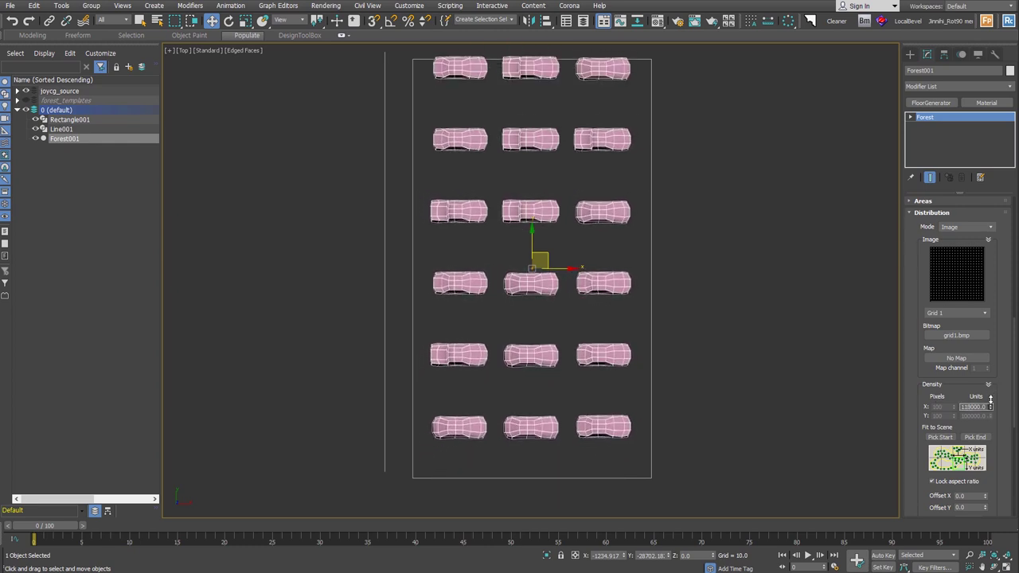
{"action": "left_click", "coordinate": [984, 313]}
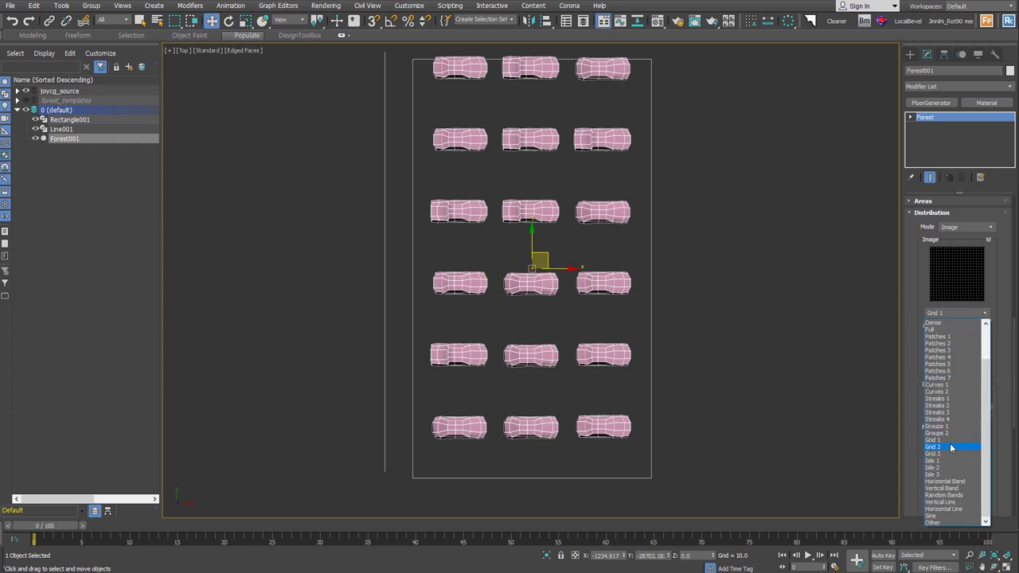
{"action": "left_click", "coordinate": [951, 447]}
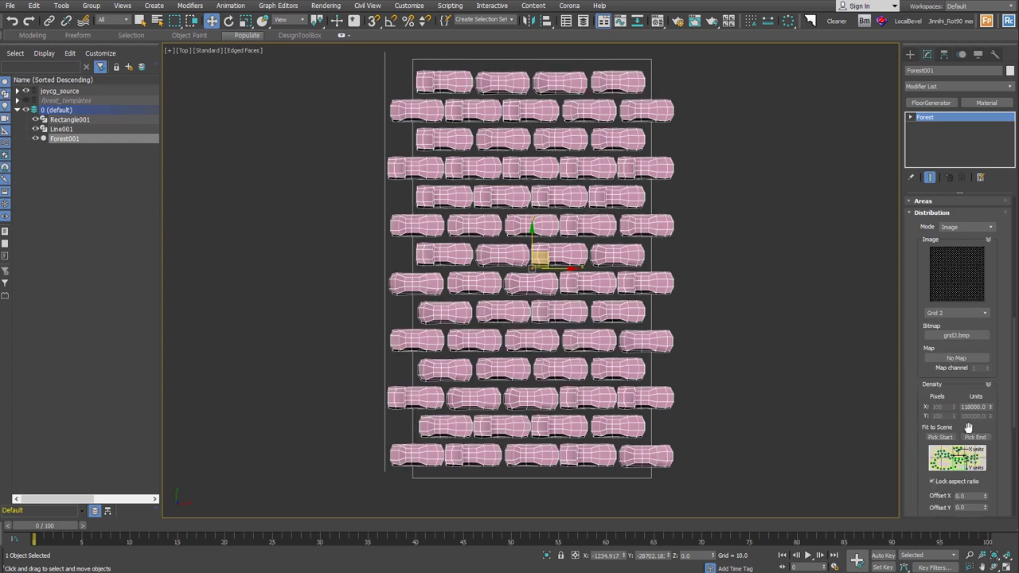
{"action": "left_click_drag", "start_coordinate": [990, 407], "coordinate": [992, 391]}
{"action": "mouse_move", "coordinate": [745, 402]}
{"action": "middle_mouse_down", "text": "alt"}
{"action": "mouse_move", "coordinate": [708, 367]}
{"action": "mouse_move", "coordinate": [654, 408]}
{"action": "middle_mouse_up", "text": "alt"}
{"action": "scroll", "coordinate": [654, 408], "scroll_direction": "up", "scroll_amount": 2}
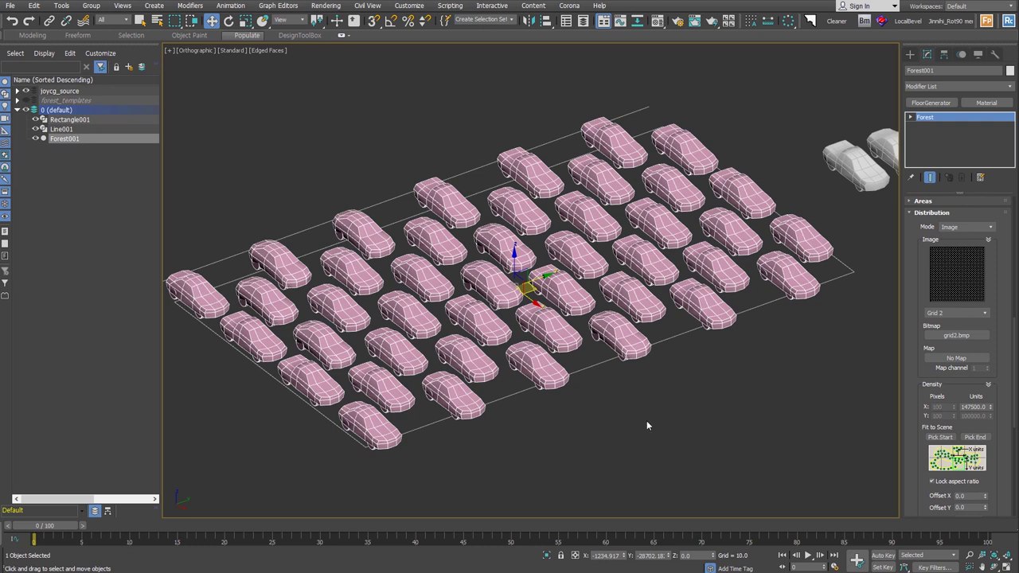
{"action": "scroll", "coordinate": [940, 478], "scroll_direction": "down", "scroll_amount": 5}
{"action": "scroll", "coordinate": [936, 504], "scroll_direction": "down", "scroll_amount": 5}
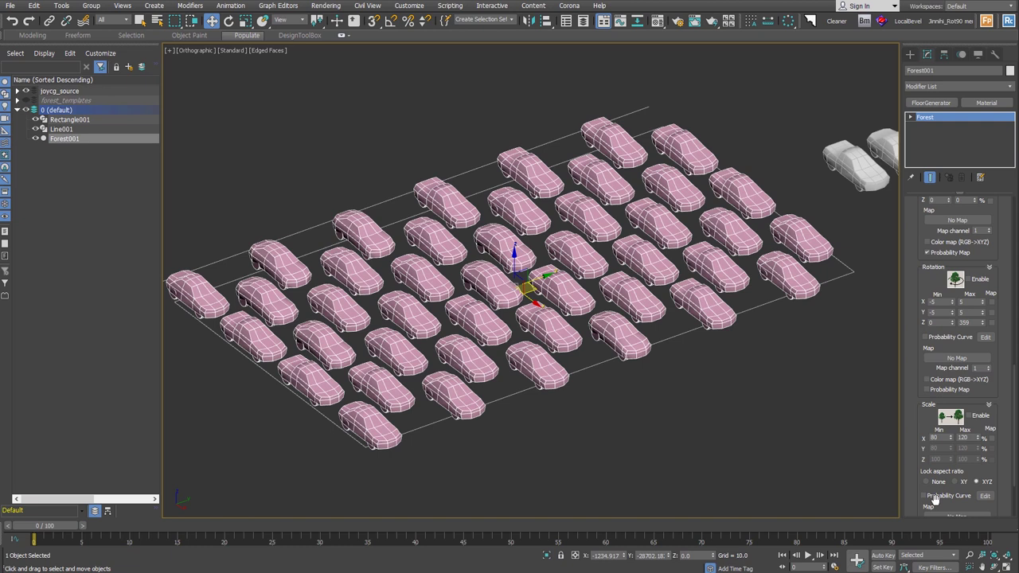
{"action": "scroll", "coordinate": [955, 446], "scroll_direction": "up", "scroll_amount": 2}
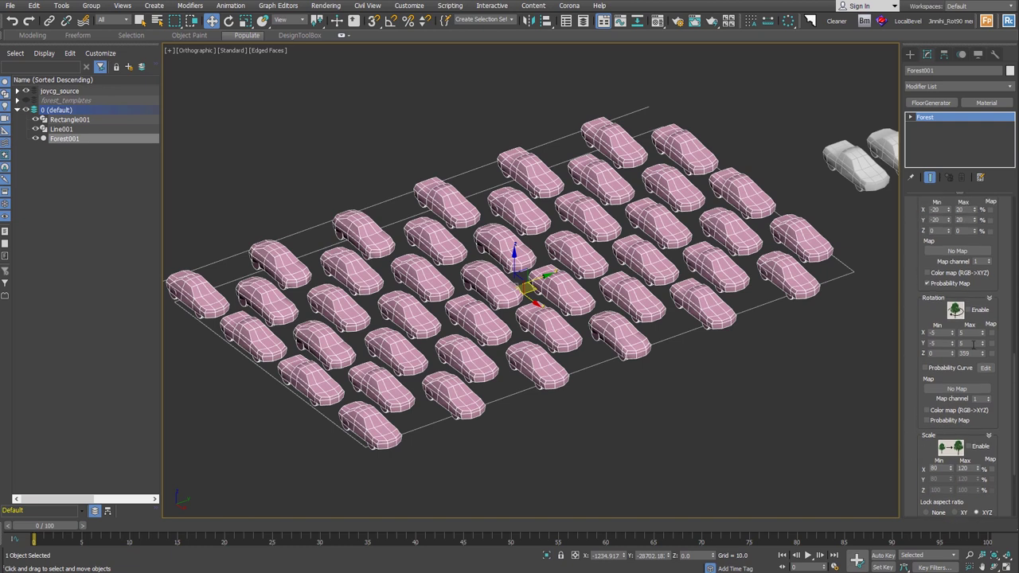
{"action": "left_click", "coordinate": [921, 438]}
{"action": "scroll", "coordinate": [691, 334], "scroll_direction": "down", "scroll_amount": 2}
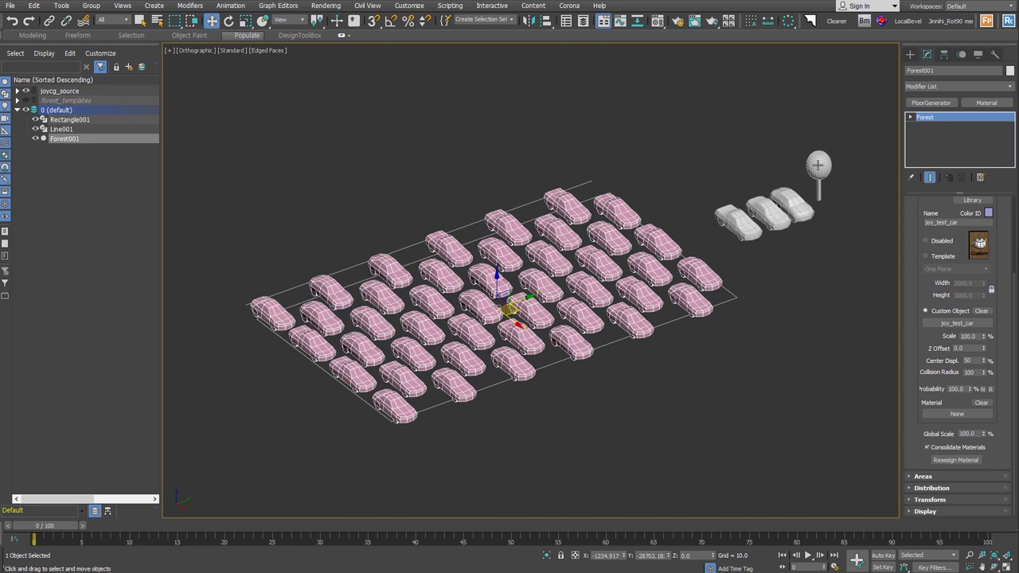
Create a second Forest Pro scatter, Forest002, on Line001
{"action": "left_click", "coordinate": [910, 56]}
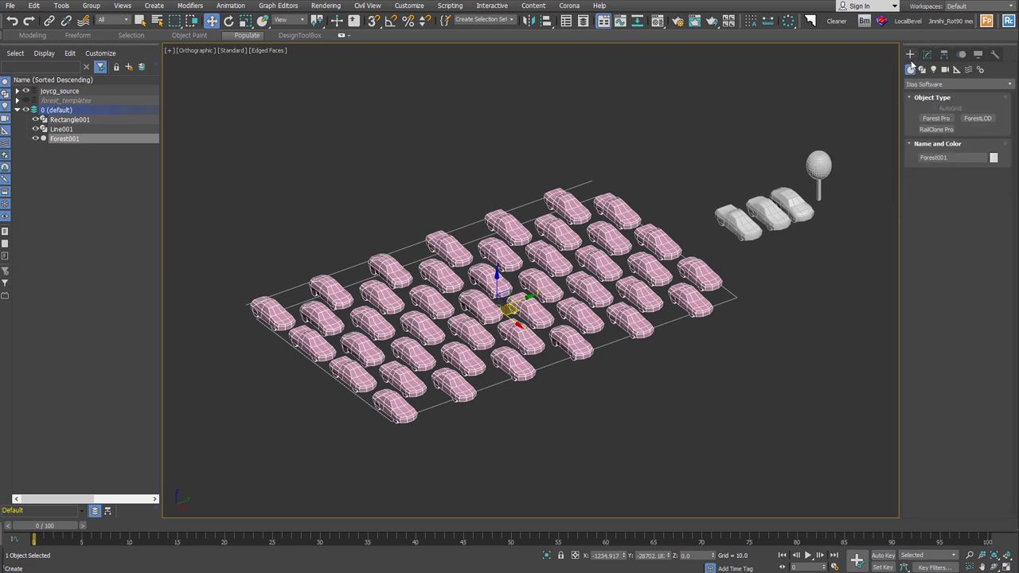
{"action": "left_click", "coordinate": [939, 118]}
{"action": "left_click", "coordinate": [582, 182]}
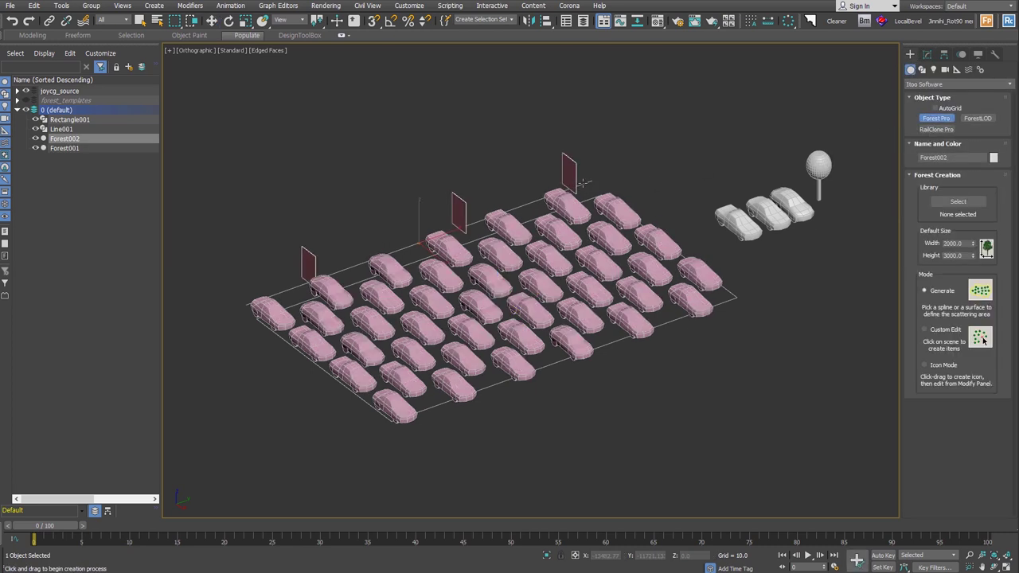
{"action": "left_click", "coordinate": [927, 55]}
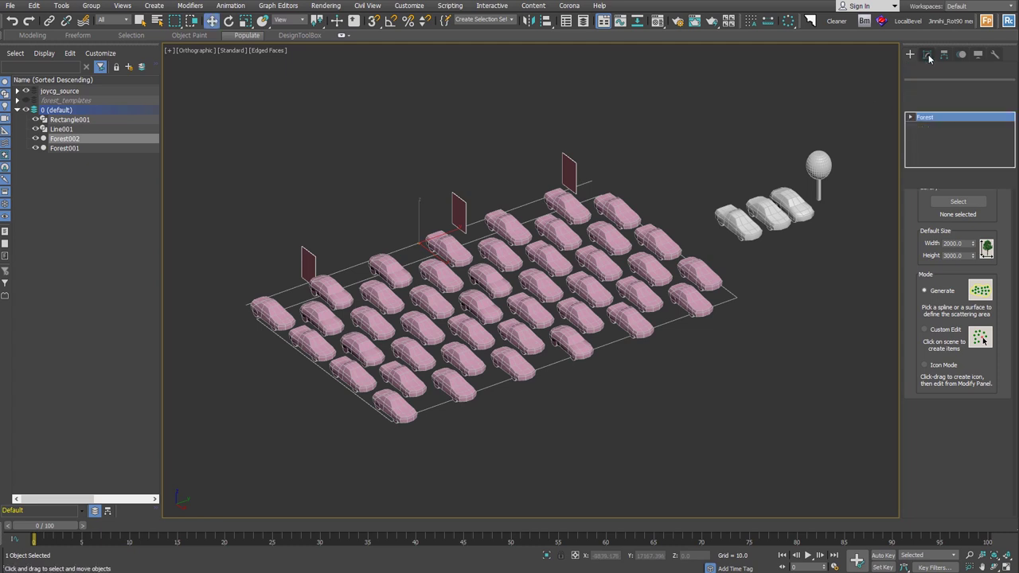
Set Forest002's item to the custom object joy_test_Tree and reach its Density settings
{"action": "left_click", "coordinate": [938, 213]}
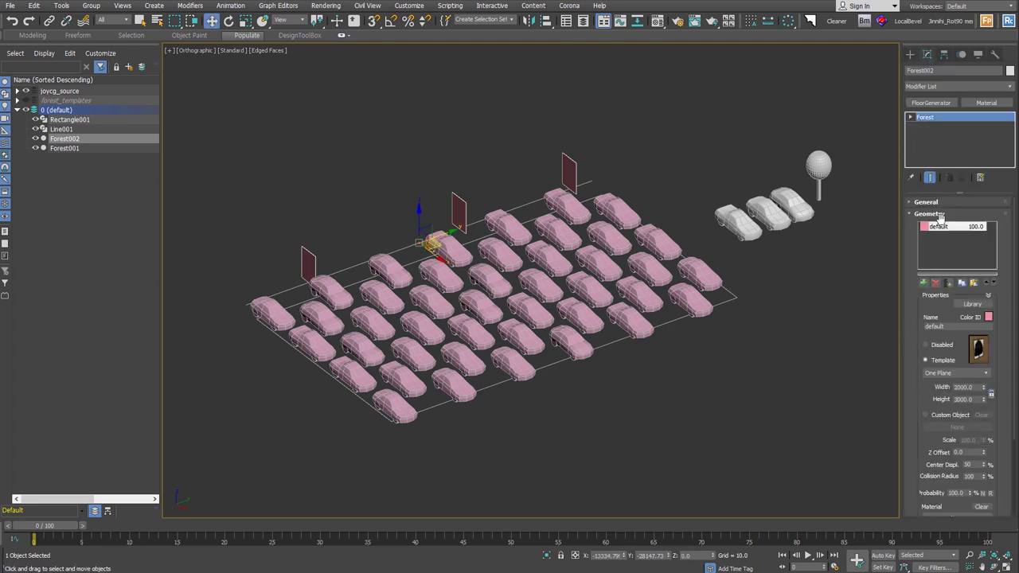
{"action": "left_click", "coordinate": [950, 415]}
{"action": "left_click", "coordinate": [956, 427]}
{"action": "left_click", "coordinate": [820, 166]}
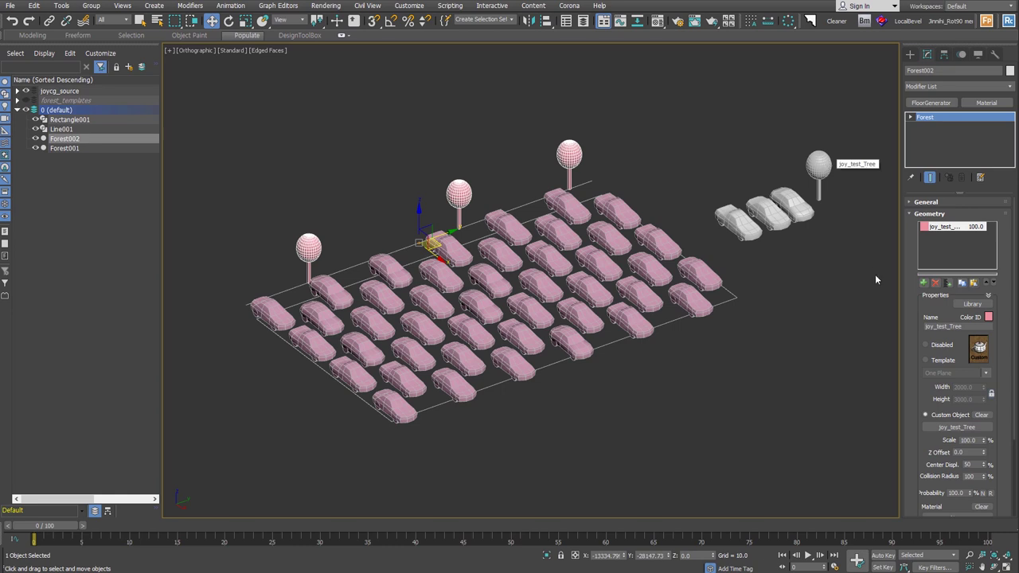
{"action": "scroll", "coordinate": [941, 221], "scroll_direction": "down", "scroll_amount": 5}
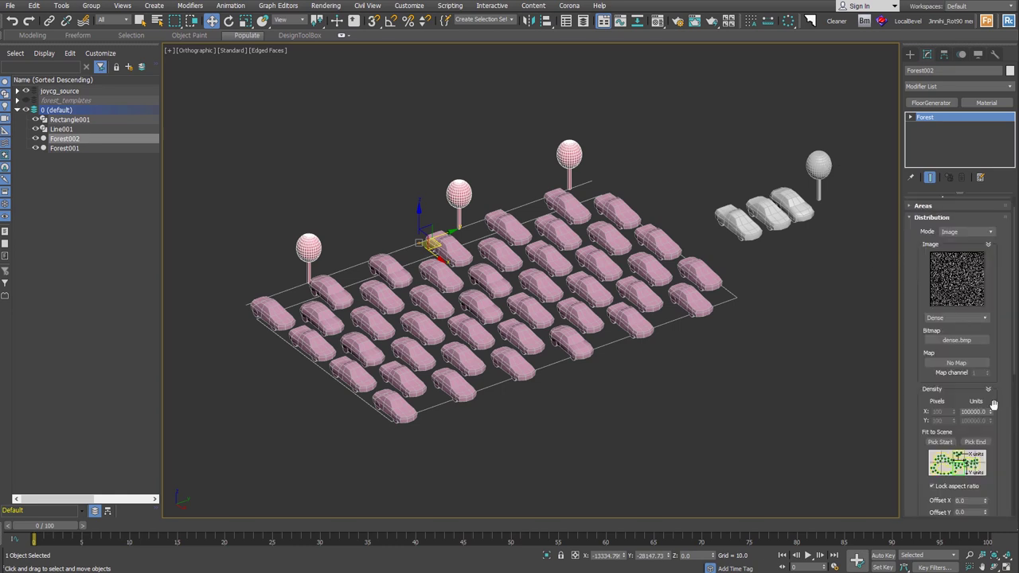
Lower Density X and set Forest002's Distribution Mode to Path
{"action": "left_click_drag", "start_coordinate": [990, 411], "coordinate": [989, 430]}
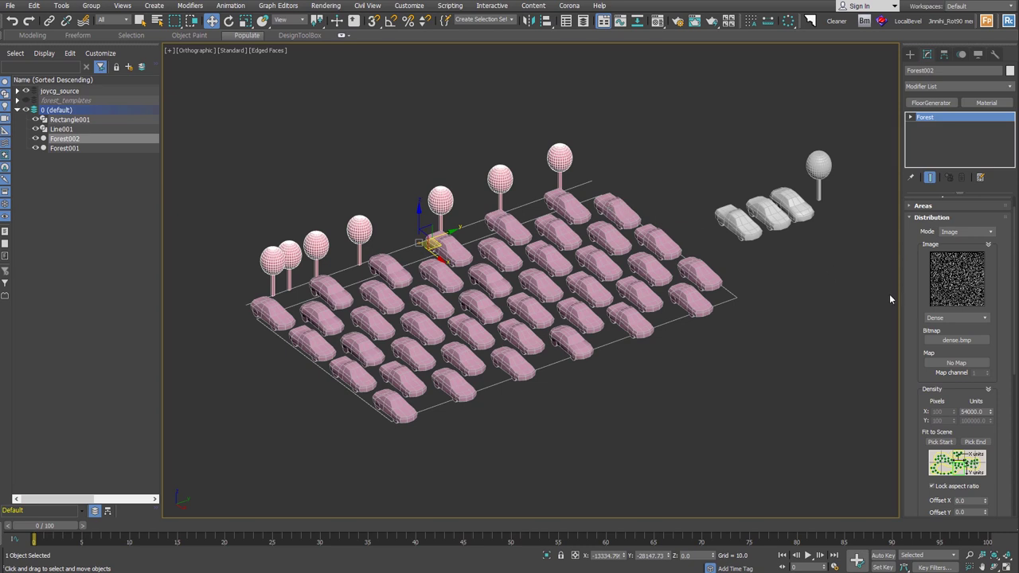
{"action": "left_click", "coordinate": [987, 236]}
{"action": "left_click", "coordinate": [979, 251]}
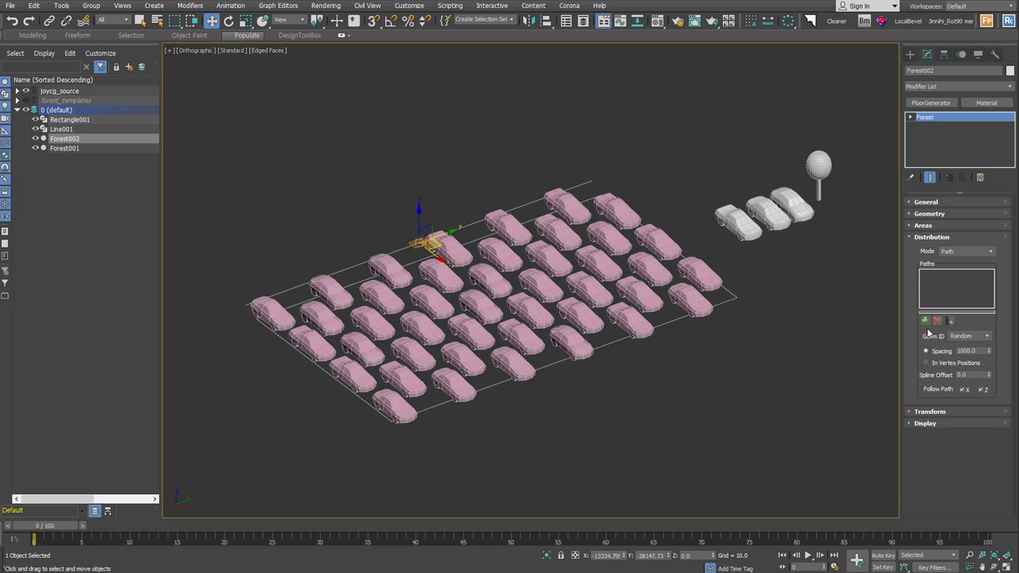
Add Line001 as Forest002's path and set tree spacing to 2850
{"action": "left_click", "coordinate": [926, 320]}
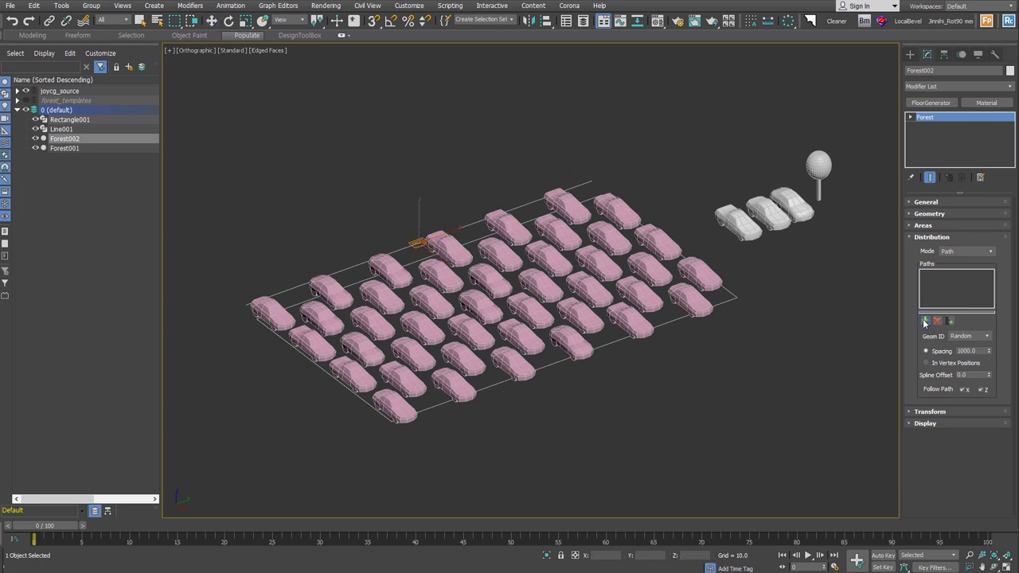
{"action": "left_click", "coordinate": [580, 185]}
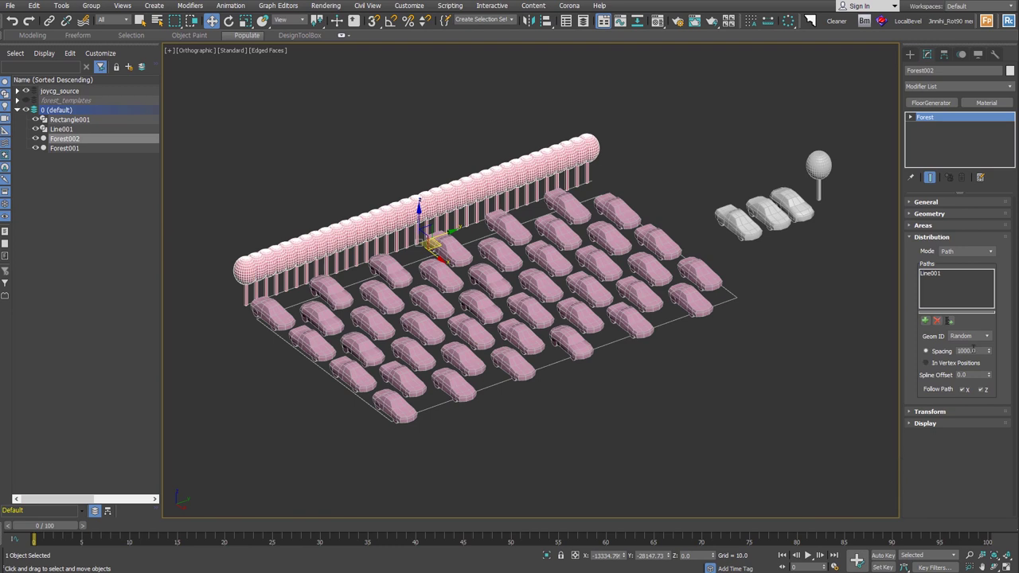
{"action": "mouse_move", "coordinate": [990, 354]}
{"action": "left_mouse_down"}
{"action": "mouse_move", "coordinate": [1001, 366]}
{"action": "mouse_move", "coordinate": [1013, 351]}
{"action": "left_mouse_up"}
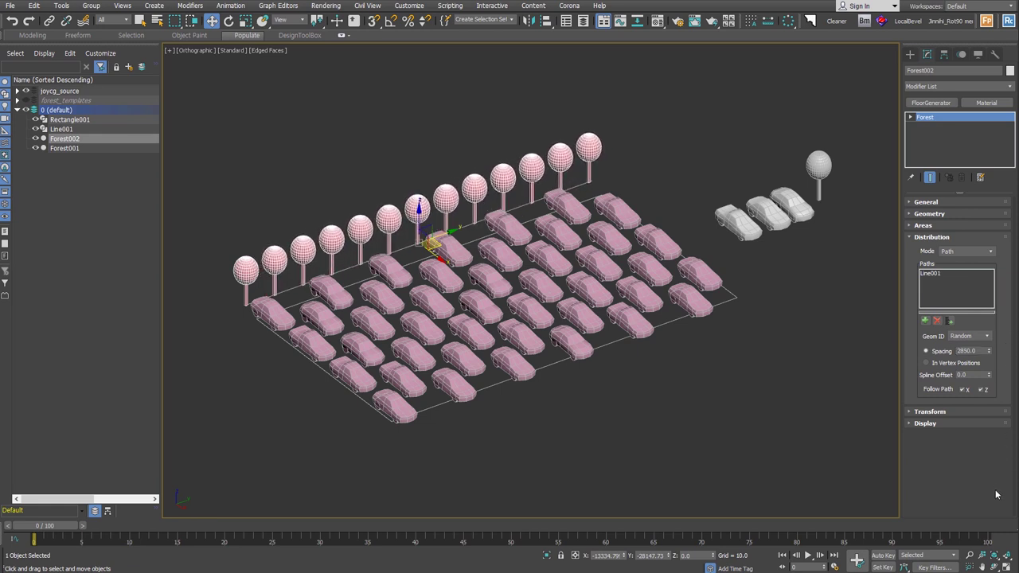
{"action": "mouse_move", "coordinate": [633, 388]}
{"action": "middle_mouse_down"}
{"action": "mouse_move", "coordinate": [643, 401]}
{"action": "mouse_move", "coordinate": [466, 238]}
{"action": "middle_mouse_up"}
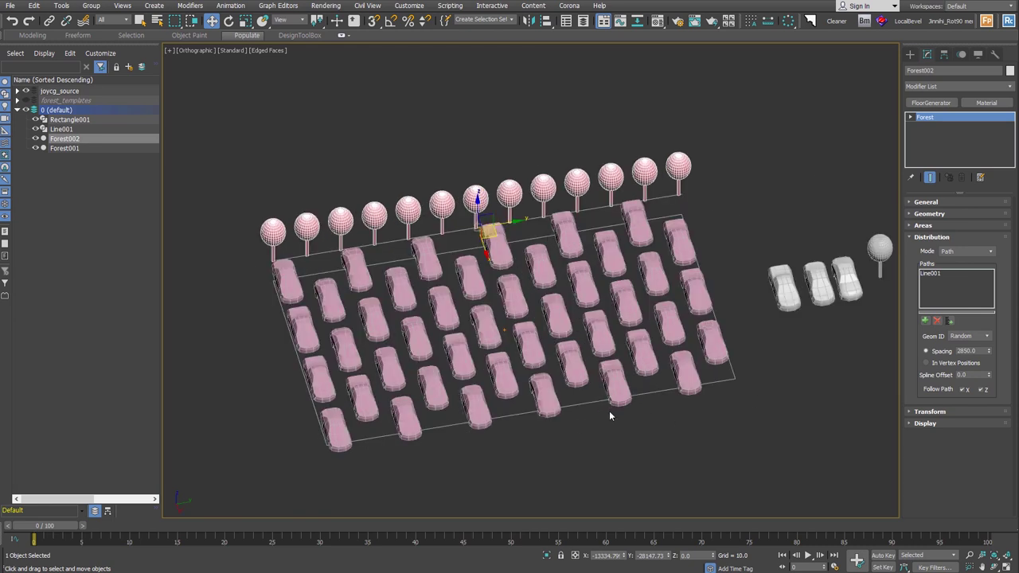
Draw Rectangle002 across the lot's middle past its lower edge, then reselect Forest001
{"action": "left_click", "coordinate": [909, 54]}
{"action": "left_click", "coordinate": [921, 69]}
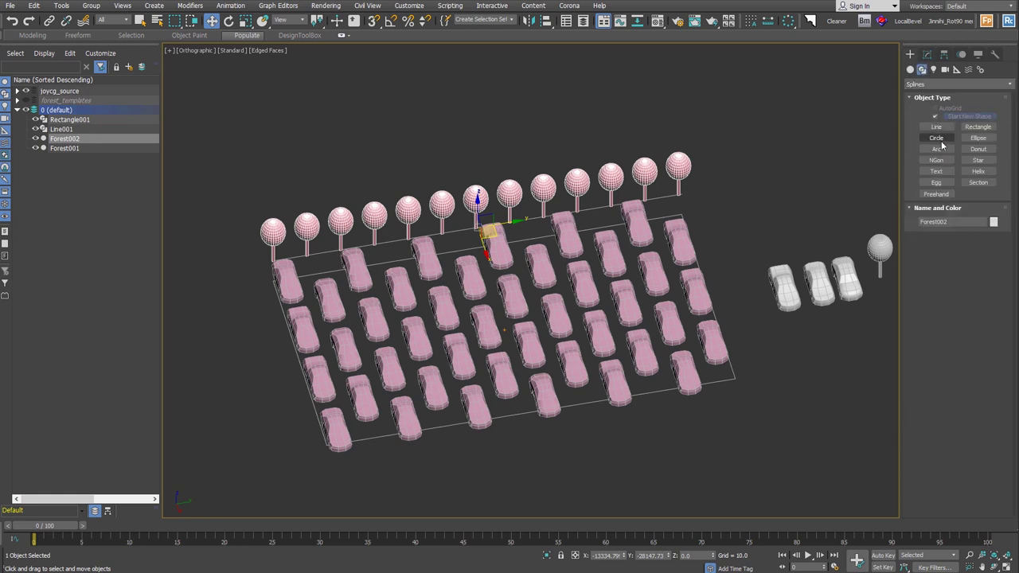
{"action": "left_click", "coordinate": [978, 127]}
{"action": "left_click_drag", "start_coordinate": [401, 234], "coordinate": [662, 479]}
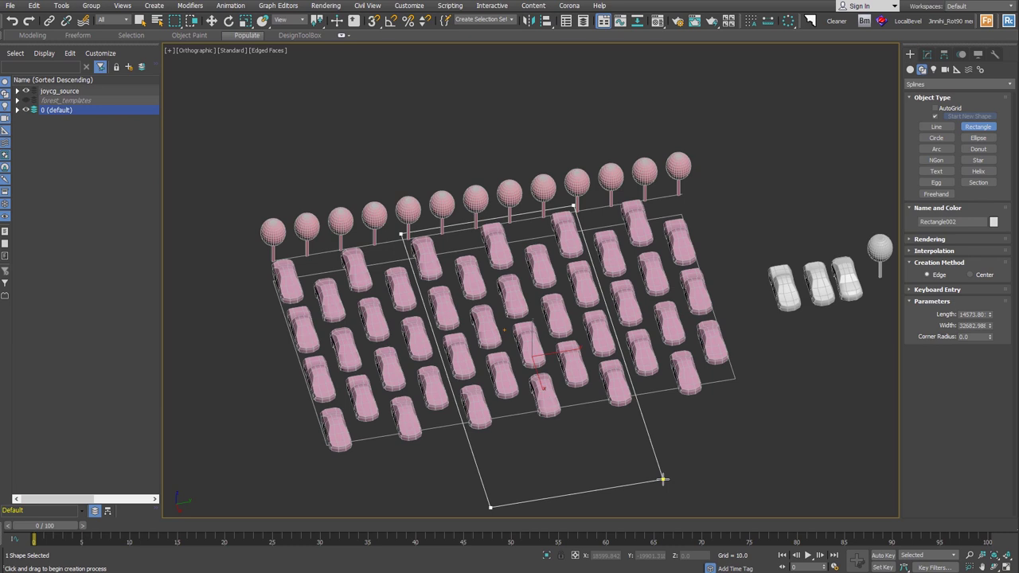
{"action": "middle_click_drag", "start_coordinate": [694, 461], "coordinate": [682, 405]}
{"action": "right_click", "coordinate": [674, 308]}
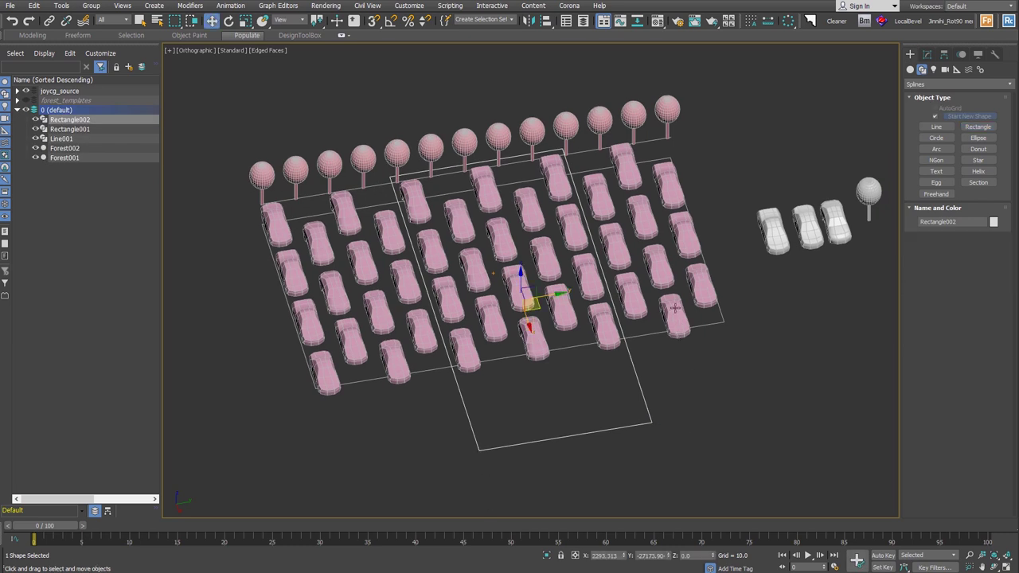
{"action": "left_click", "coordinate": [674, 307]}
{"action": "left_click", "coordinate": [927, 54]}
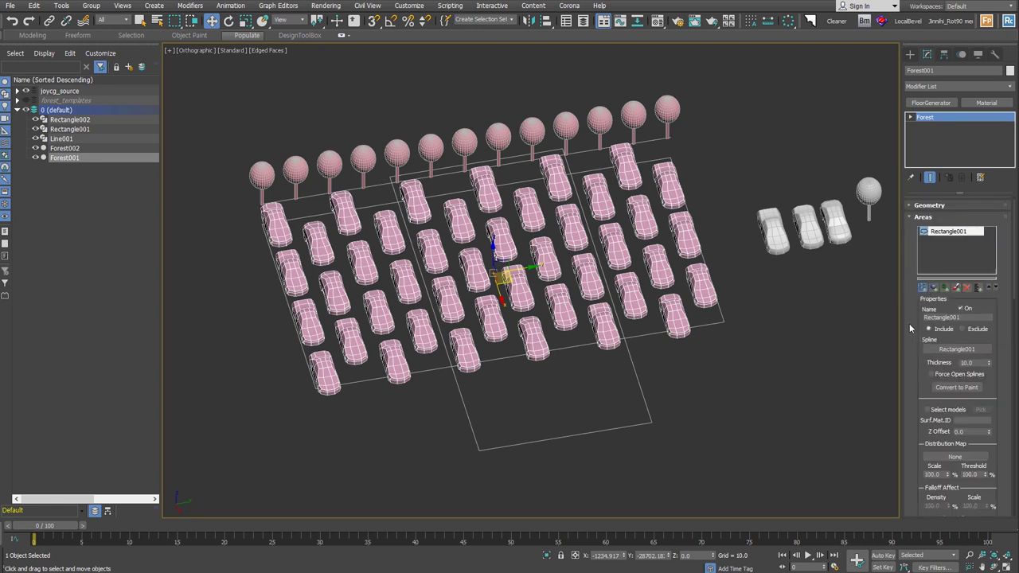
Add Rectangle002 to Forest001's Areas as an Exclude spline
{"action": "left_click", "coordinate": [945, 287]}
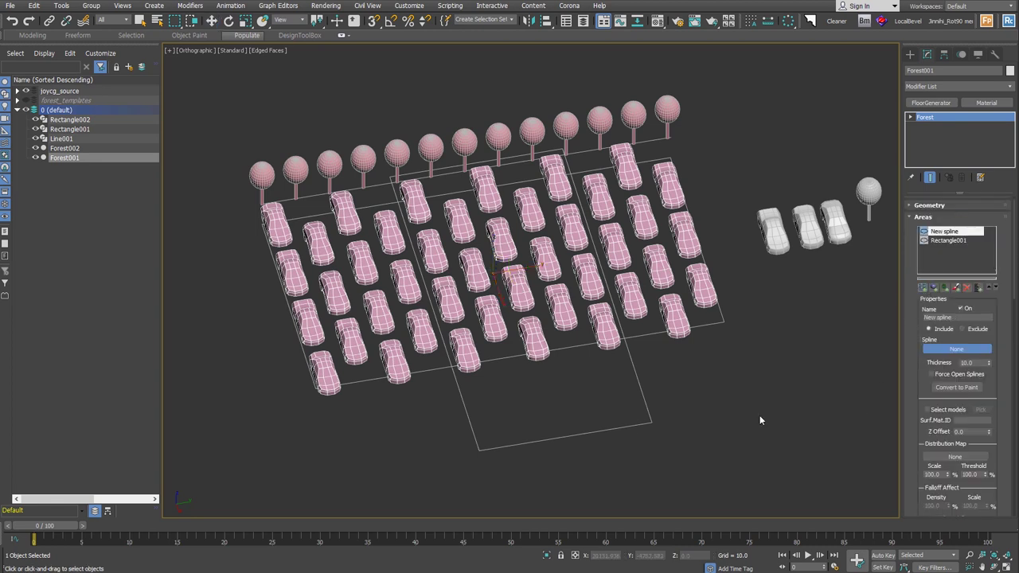
{"action": "left_click", "coordinate": [638, 426]}
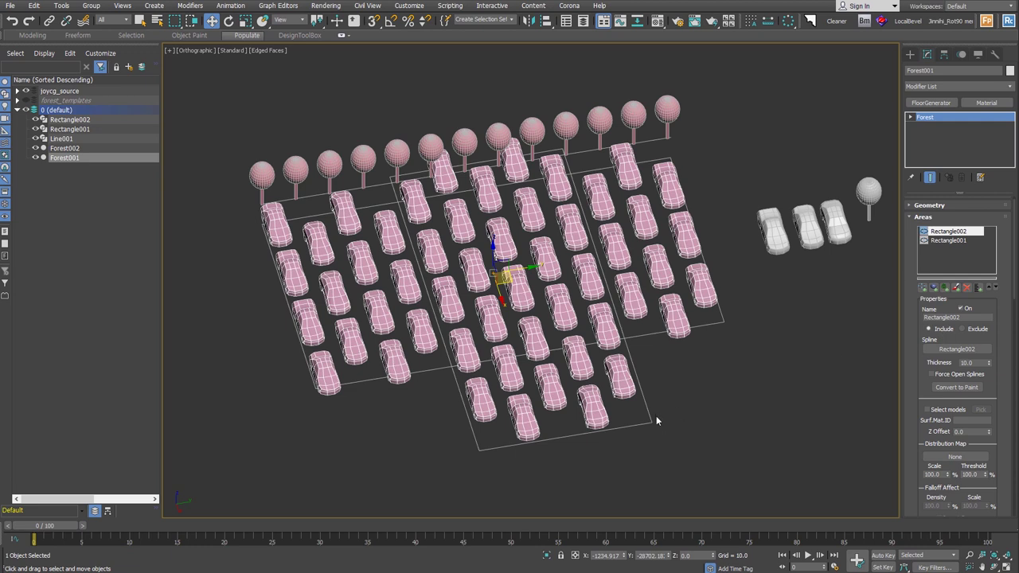
{"action": "left_click", "coordinate": [975, 329]}
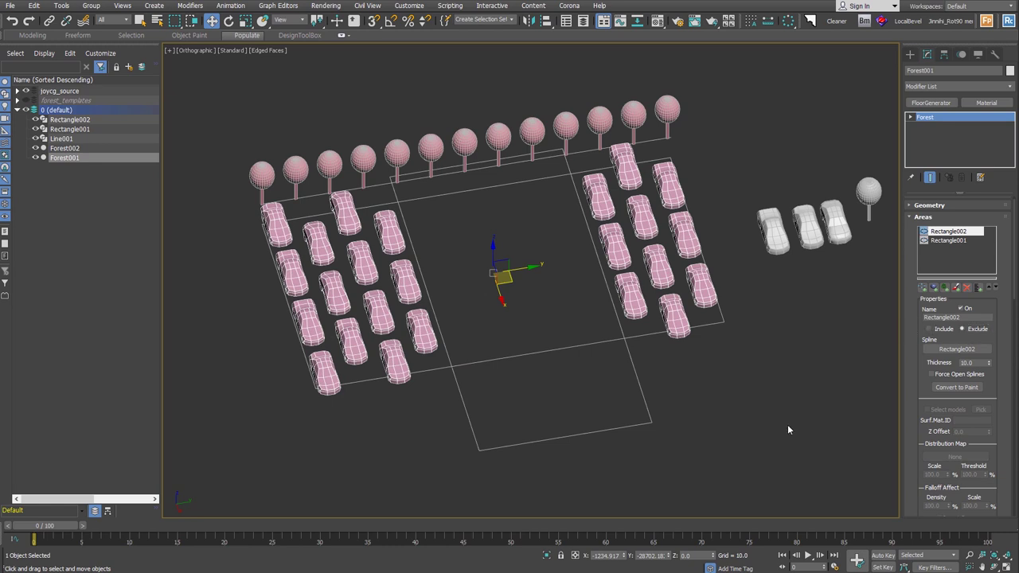
Orbit to a lower view and select the tree forest Forest002
{"action": "middle_click_drag", "start_coordinate": [788, 429], "coordinate": [532, 293], "text": "alt"}
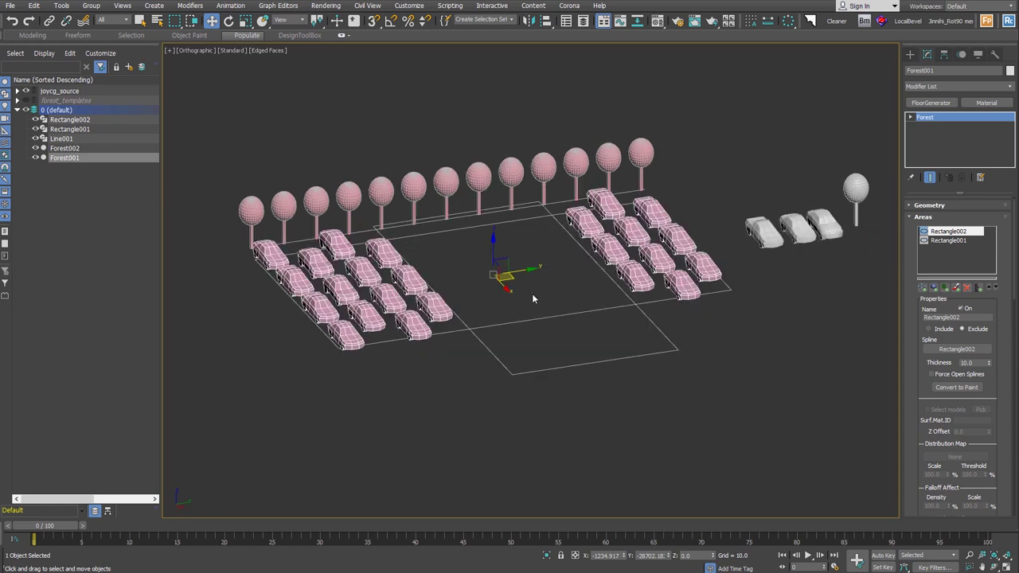
{"action": "left_click", "coordinate": [534, 296]}
{"action": "left_click", "coordinate": [549, 169]}
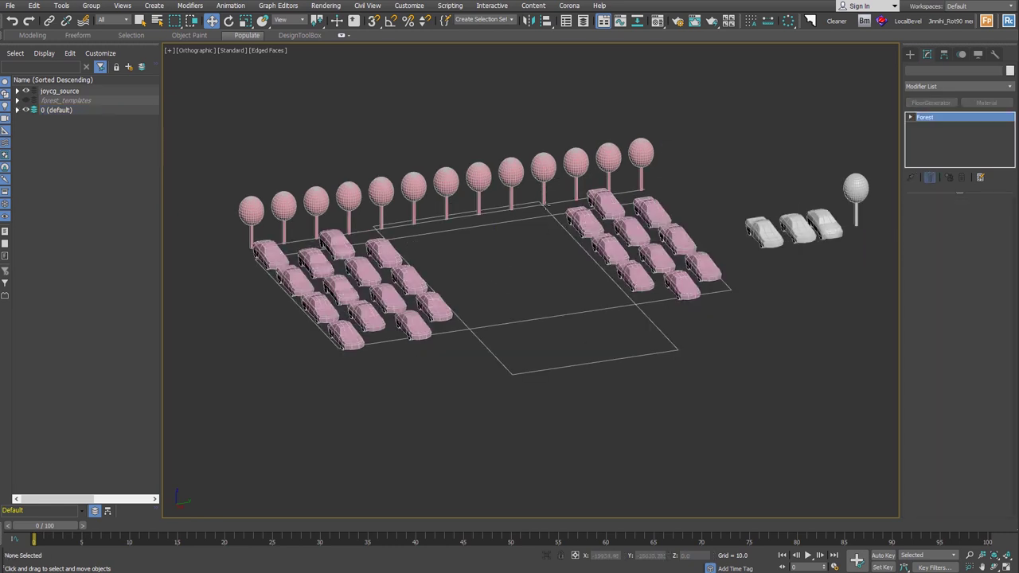
{"action": "left_click", "coordinate": [531, 247]}
{"action": "scroll", "coordinate": [573, 270], "scroll_direction": "up", "scroll_amount": 3}
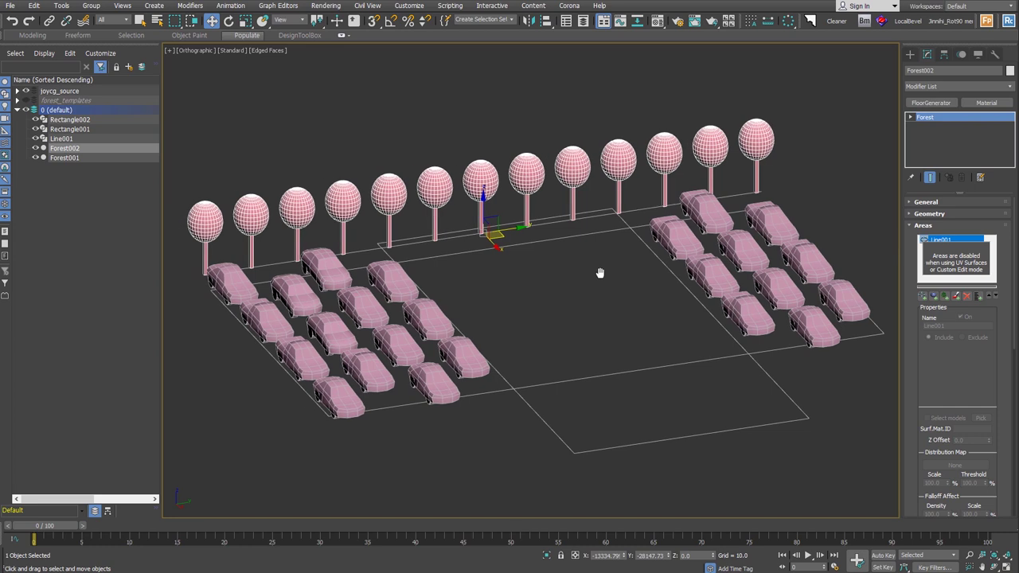
Enable random tree scale 73–154% and rotation X −6 to 9, Y −8 to 6
{"action": "left_click", "coordinate": [954, 249]}
{"action": "left_click", "coordinate": [970, 416]}
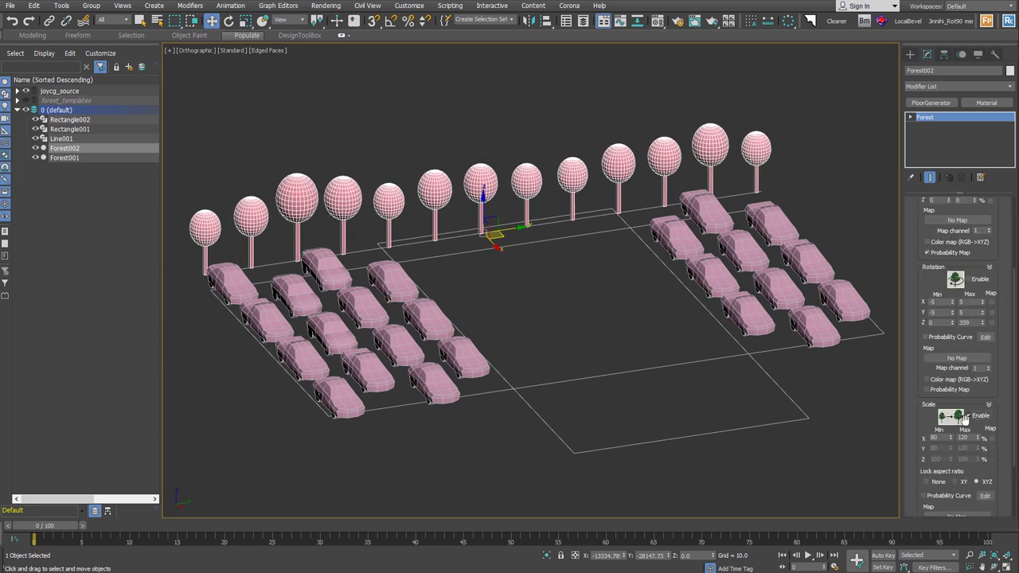
{"action": "left_click_drag", "start_coordinate": [952, 438], "coordinate": [979, 424]}
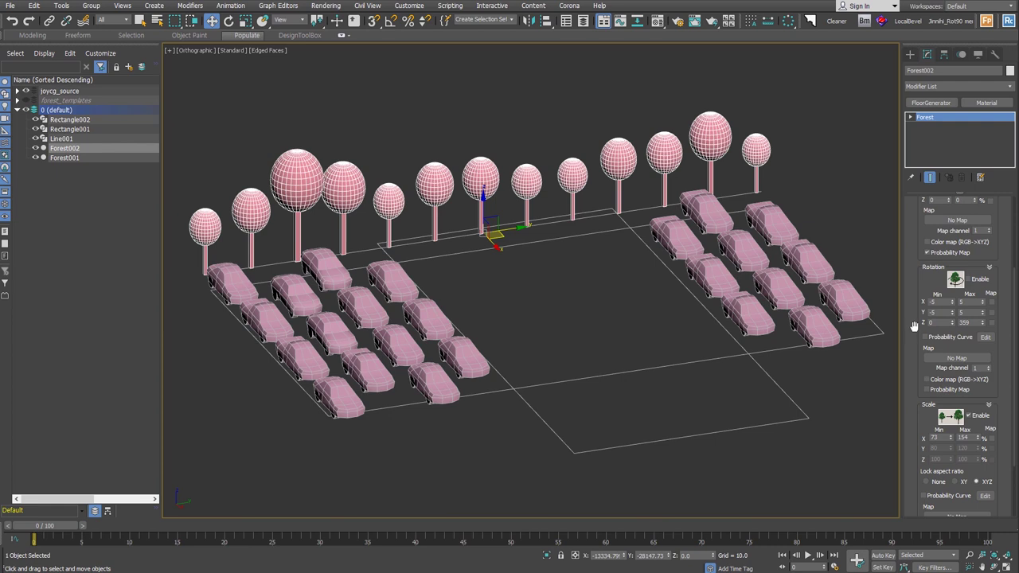
{"action": "right_click", "coordinate": [982, 312]}
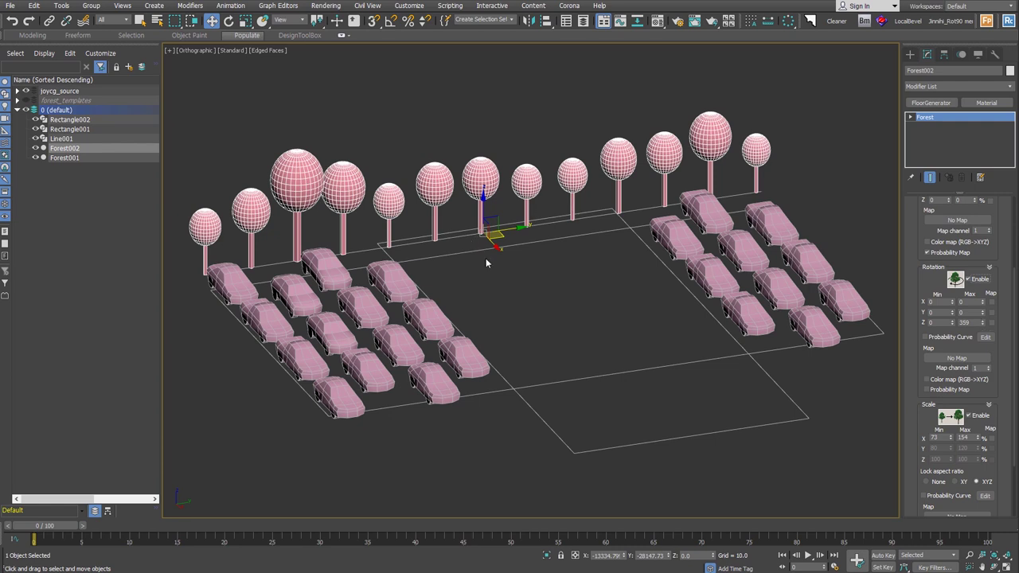
{"action": "mouse_move", "coordinate": [955, 303]}
{"action": "left_mouse_down"}
{"action": "mouse_move", "coordinate": [954, 317]}
{"action": "mouse_move", "coordinate": [982, 310]}
{"action": "left_mouse_up"}
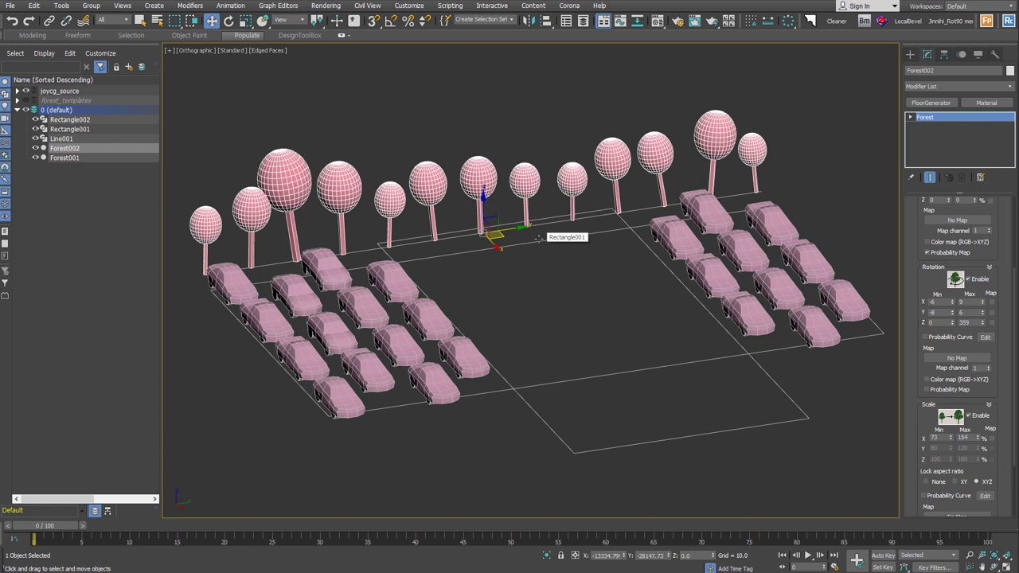
{"action": "key", "text": "f"}
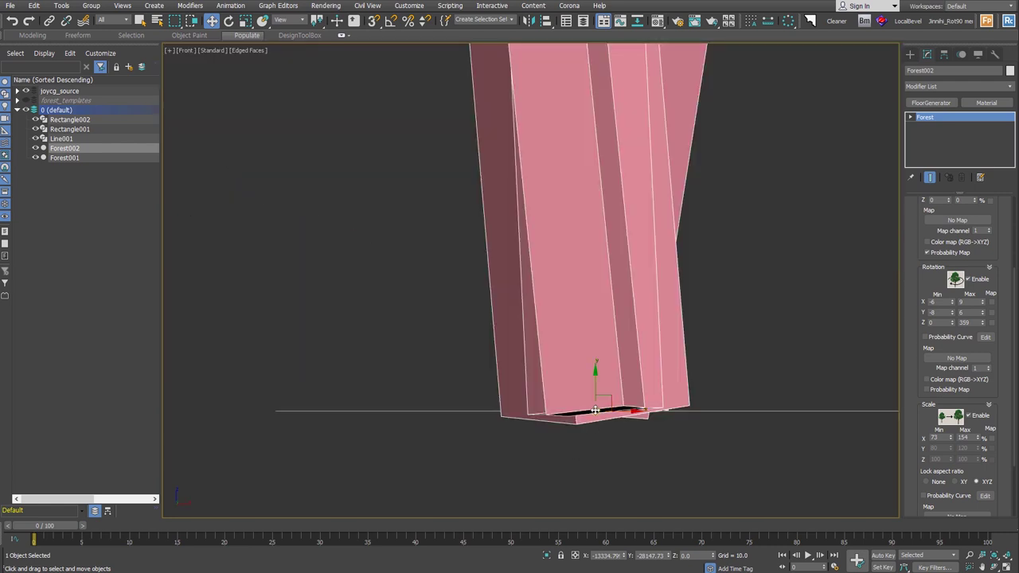
Zoom out and orbit around the source tree and cars to inspect the trunk base
{"action": "left_click", "coordinate": [600, 405]}
{"action": "scroll", "coordinate": [681, 419], "scroll_direction": "down", "scroll_amount": 3}
{"action": "scroll", "coordinate": [681, 414], "scroll_direction": "down", "scroll_amount": 3}
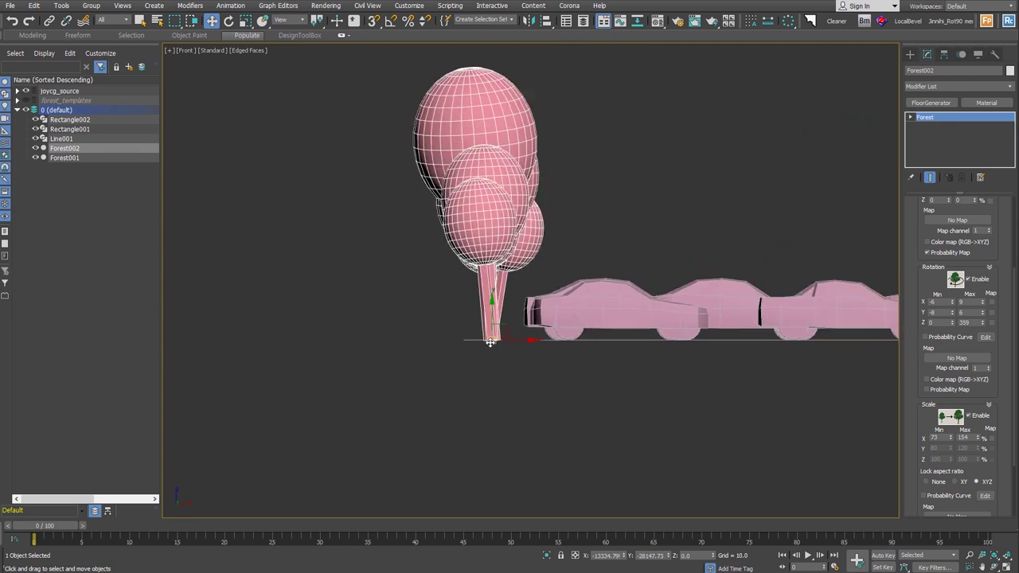
{"action": "scroll", "coordinate": [682, 398], "scroll_direction": "down", "scroll_amount": 2}
{"action": "scroll", "coordinate": [681, 367], "scroll_direction": "down", "scroll_amount": 2}
{"action": "middle_click_drag", "start_coordinate": [681, 361], "coordinate": [570, 363], "text": "alt"}
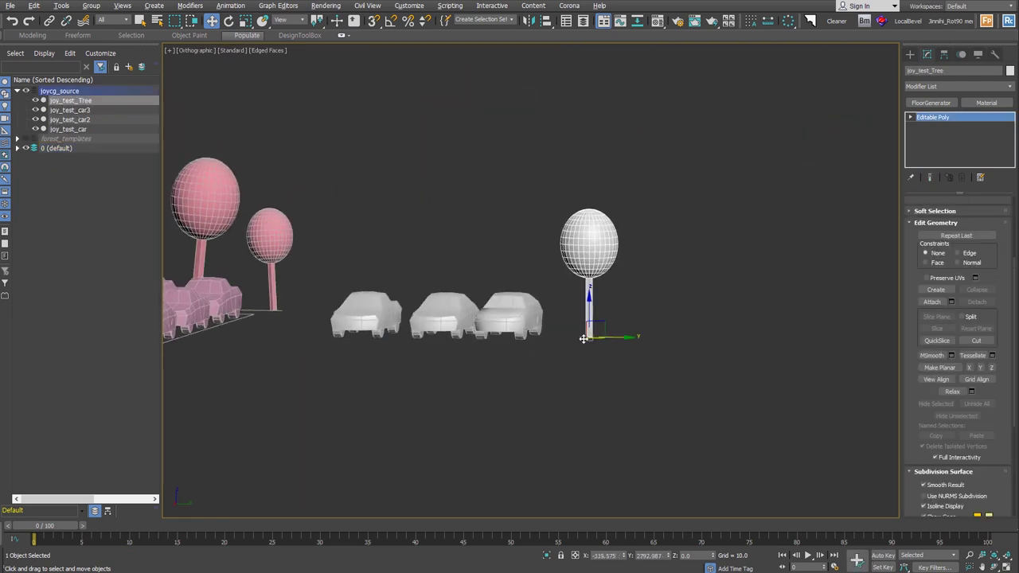
{"action": "scroll", "coordinate": [651, 303], "scroll_direction": "up", "scroll_amount": 5}
Move the source tree's pivot about 60 units to its trunk base with Affect Pivot Only
{"action": "left_click", "coordinate": [943, 54]}
{"action": "left_click", "coordinate": [957, 127]}
{"action": "left_click_drag", "start_coordinate": [601, 312], "coordinate": [601, 306]}
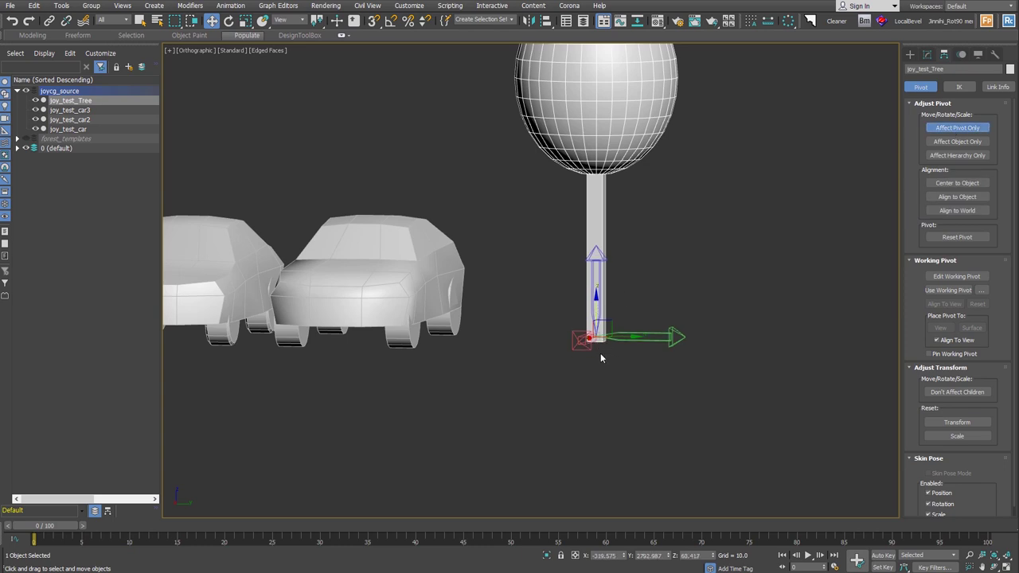
{"action": "left_click", "coordinate": [910, 54]}
Select Forest002 and frame its tree trunks from the front in shaded display
{"action": "scroll", "coordinate": [643, 348], "scroll_direction": "down", "scroll_amount": 6}
{"action": "middle_click_drag", "start_coordinate": [643, 348], "coordinate": [600, 326], "text": "alt"}
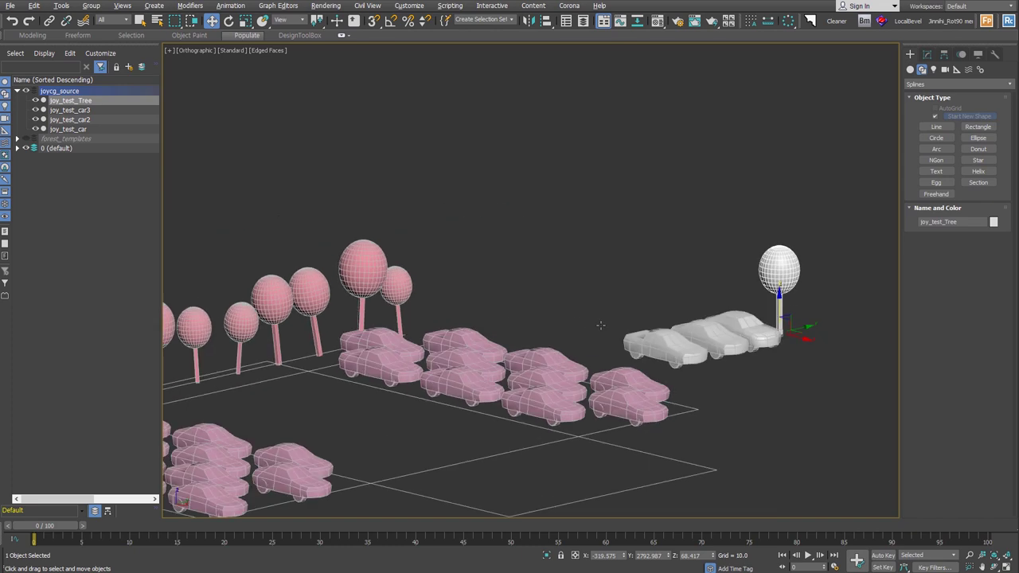
{"action": "left_click", "coordinate": [349, 315]}
{"action": "key", "text": "f"}
{"action": "key", "text": "z"}
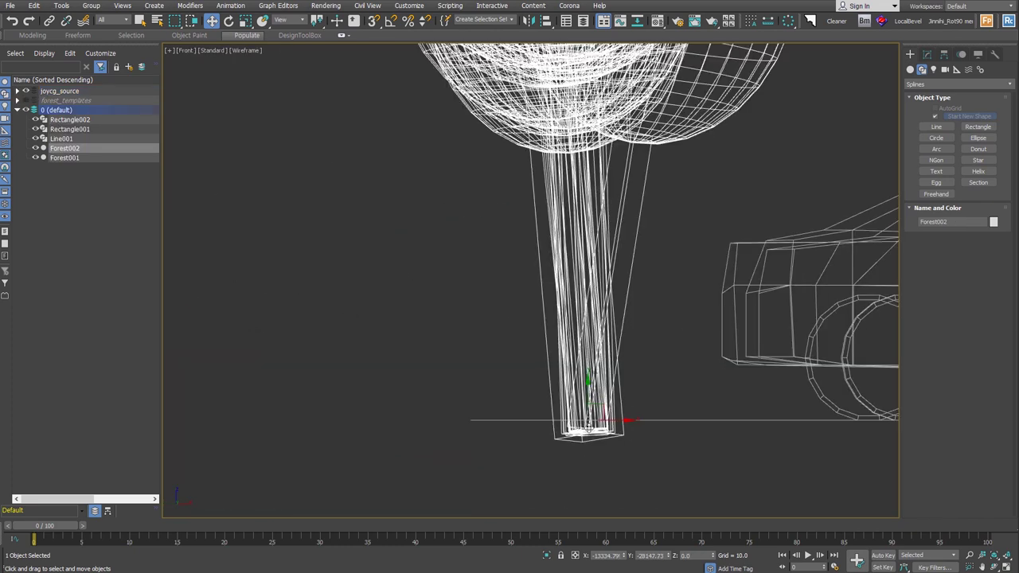
{"action": "key", "text": "F3"}
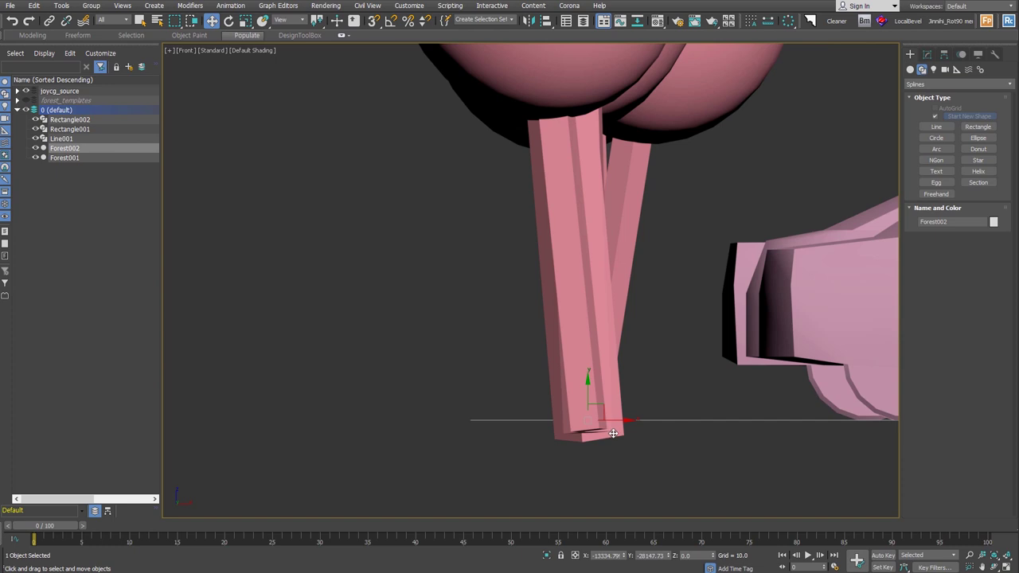
Zoom out and orbit to an overview of the trees and cars
{"action": "scroll", "coordinate": [609, 429], "scroll_direction": "down", "scroll_amount": 3}
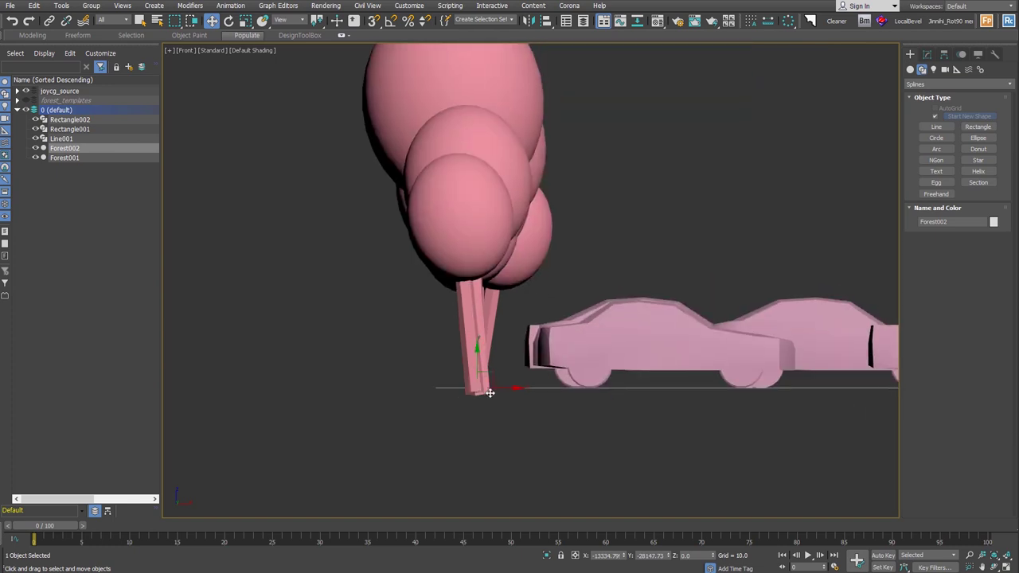
{"action": "scroll", "coordinate": [489, 393], "scroll_direction": "down", "scroll_amount": 3}
{"action": "middle_click_drag", "start_coordinate": [489, 392], "coordinate": [694, 418], "text": "alt"}
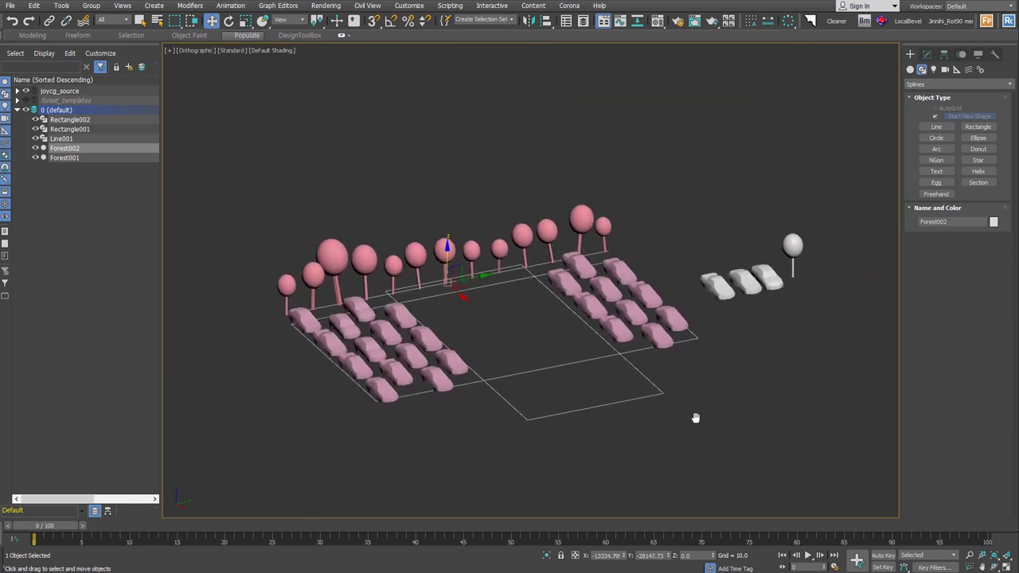
Move Rectangle002 right, then try stretching a Rectangle001 corner vertex and undo it
{"action": "left_click", "coordinate": [634, 366]}
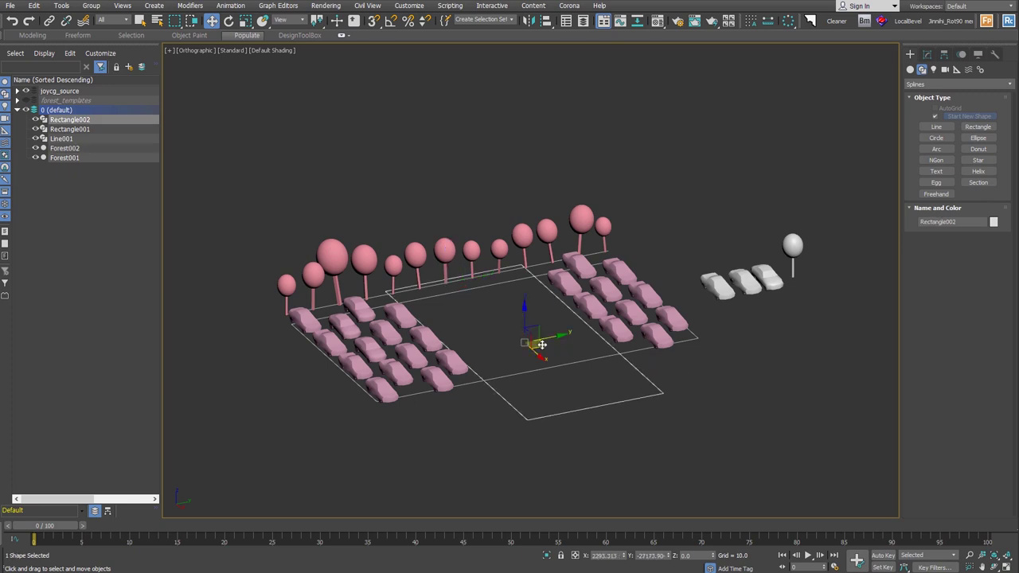
{"action": "mouse_move", "coordinate": [538, 347]}
{"action": "left_mouse_down"}
{"action": "mouse_move", "coordinate": [495, 373]}
{"action": "mouse_move", "coordinate": [562, 344]}
{"action": "left_mouse_up"}
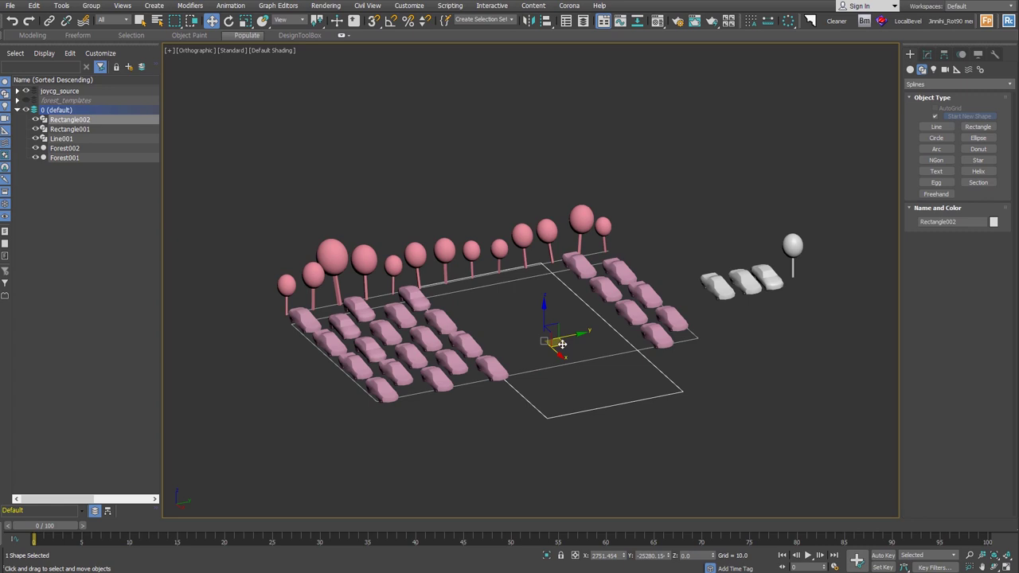
{"action": "left_click", "coordinate": [694, 336]}
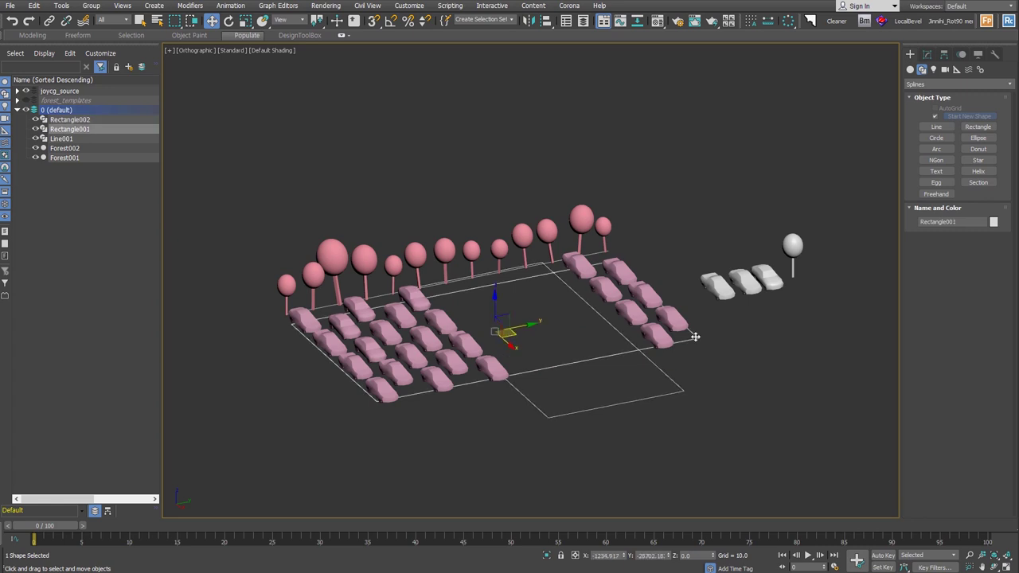
{"action": "left_click", "coordinate": [911, 118]}
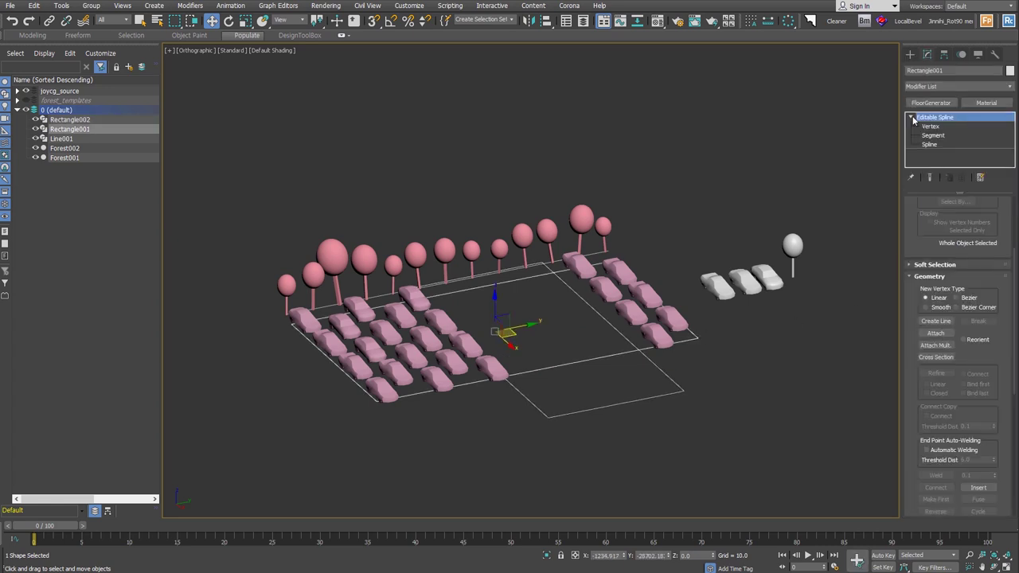
{"action": "left_click", "coordinate": [929, 126]}
{"action": "left_click_drag", "start_coordinate": [697, 338], "coordinate": [814, 333]}
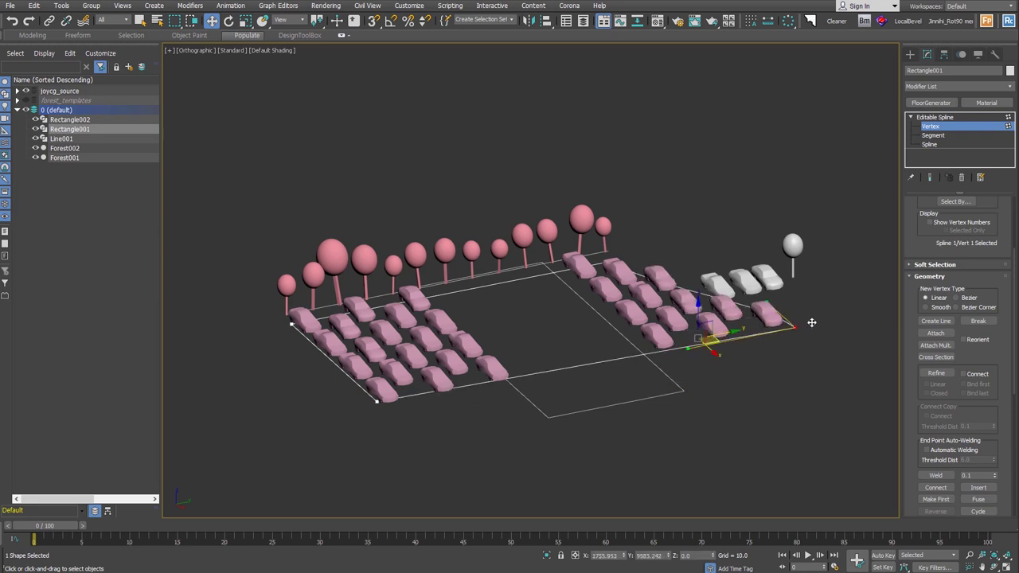
{"action": "key", "text": "ctrl+z"}
Pull Line001's end vertex up and make it Bezier to curve the tree line
{"action": "left_click", "coordinate": [734, 352]}
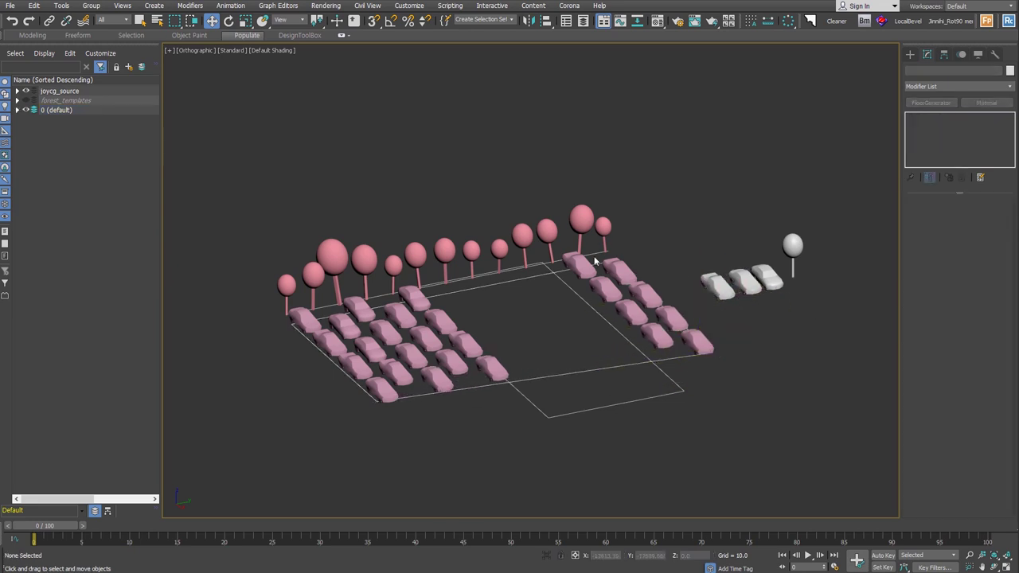
{"action": "left_click", "coordinate": [595, 261]}
{"action": "key", "text": "1"}
{"action": "left_click", "coordinate": [613, 271]}
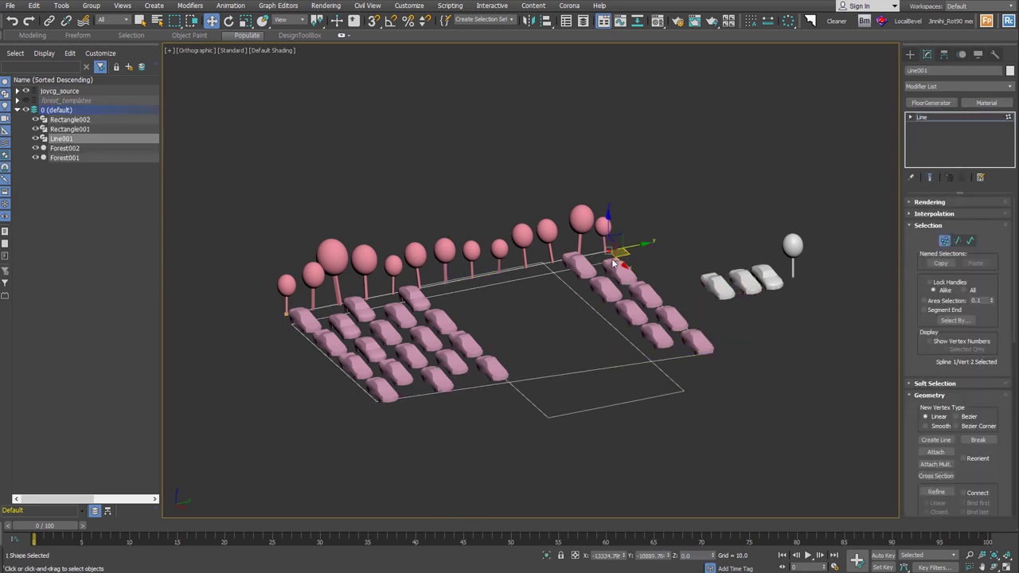
{"action": "mouse_move", "coordinate": [613, 270]}
{"action": "left_mouse_down"}
{"action": "mouse_move", "coordinate": [761, 198]}
{"action": "mouse_move", "coordinate": [605, 177]}
{"action": "left_mouse_up"}
{"action": "right_click", "coordinate": [582, 206]}
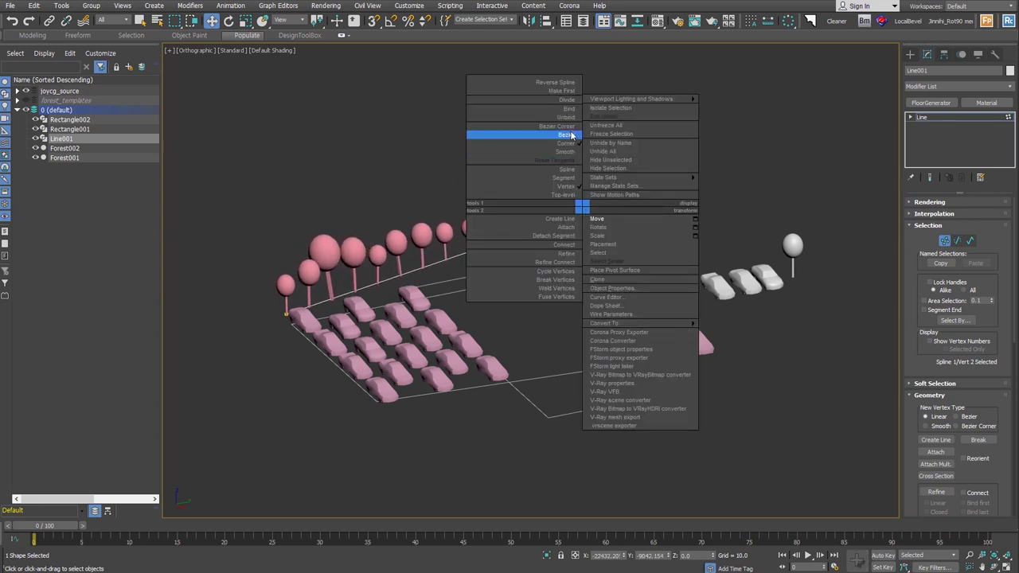
{"action": "left_click", "coordinate": [569, 137]}
{"action": "key", "text": "1"}
Delete all parking lot trees, outlines and parked cars, leaving the sample objects
{"action": "middle_click_drag", "start_coordinate": [573, 144], "coordinate": [631, 162], "text": "alt"}
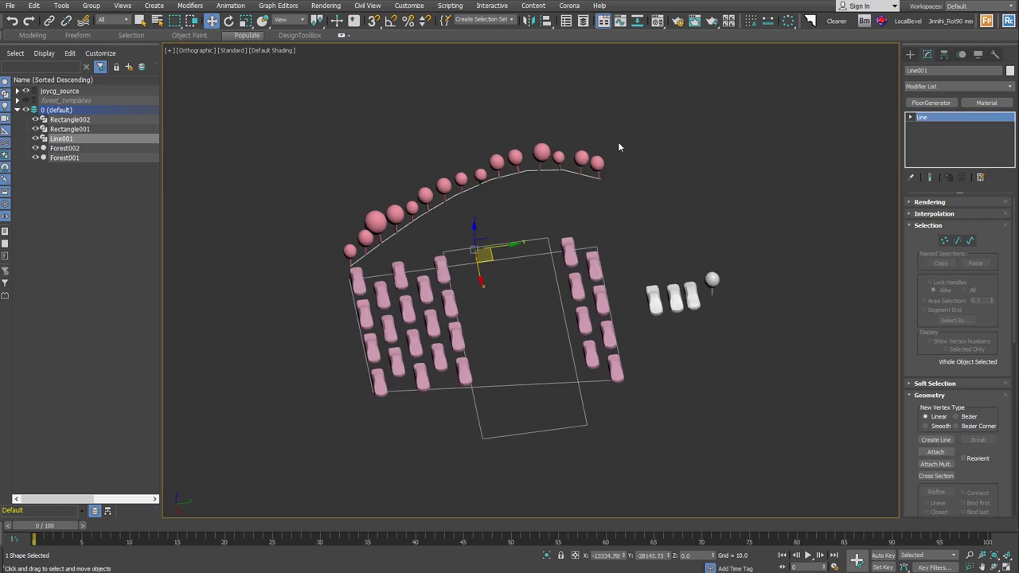
{"action": "left_click_drag", "start_coordinate": [631, 163], "coordinate": [468, 337]}
{"action": "key", "text": "Delete"}
{"action": "middle_click_drag", "start_coordinate": [641, 398], "coordinate": [720, 358], "text": "alt"}
Draw a smooth four-point S-shaped Line spline
{"action": "left_click", "coordinate": [910, 54]}
{"action": "left_click", "coordinate": [936, 127]}
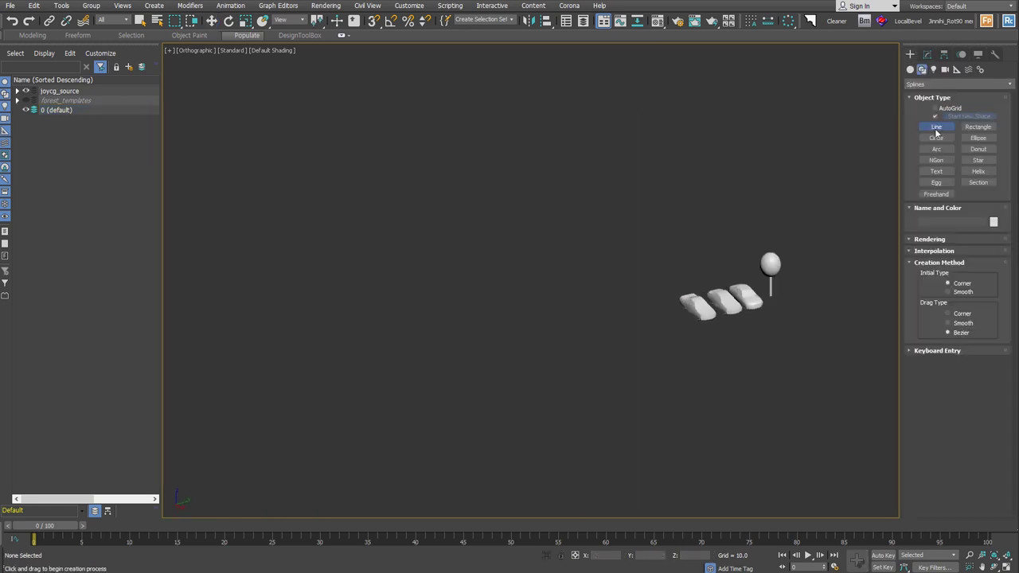
{"action": "left_click", "coordinate": [947, 291]}
{"action": "left_click", "coordinate": [603, 196]}
{"action": "left_click", "coordinate": [480, 270]}
{"action": "left_click", "coordinate": [530, 421]}
{"action": "left_click", "coordinate": [372, 507]}
{"action": "right_click", "coordinate": [371, 507]}
{"action": "middle_click_drag", "start_coordinate": [585, 422], "coordinate": [585, 391]}
{"action": "right_click", "coordinate": [585, 391]}
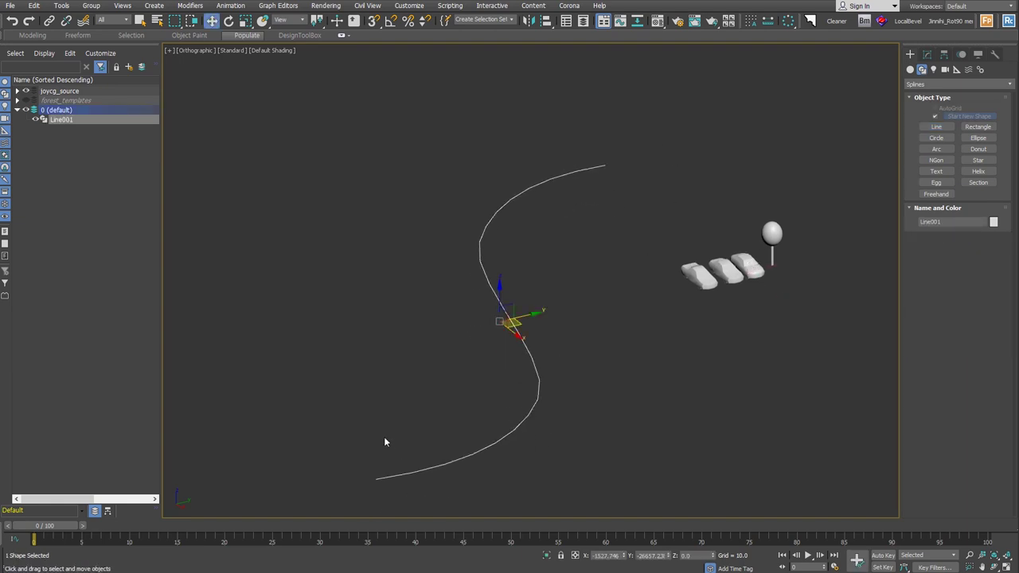
Create a Forest Pro object on the S-curve, declining camera clipping
{"action": "left_click", "coordinate": [910, 69]}
{"action": "left_click", "coordinate": [936, 118]}
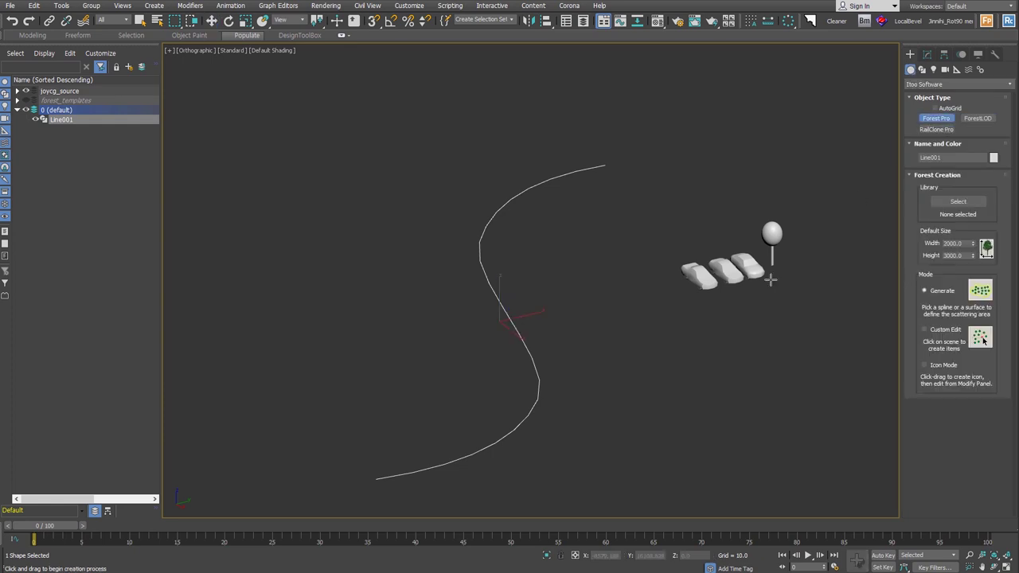
{"action": "left_click", "coordinate": [537, 406]}
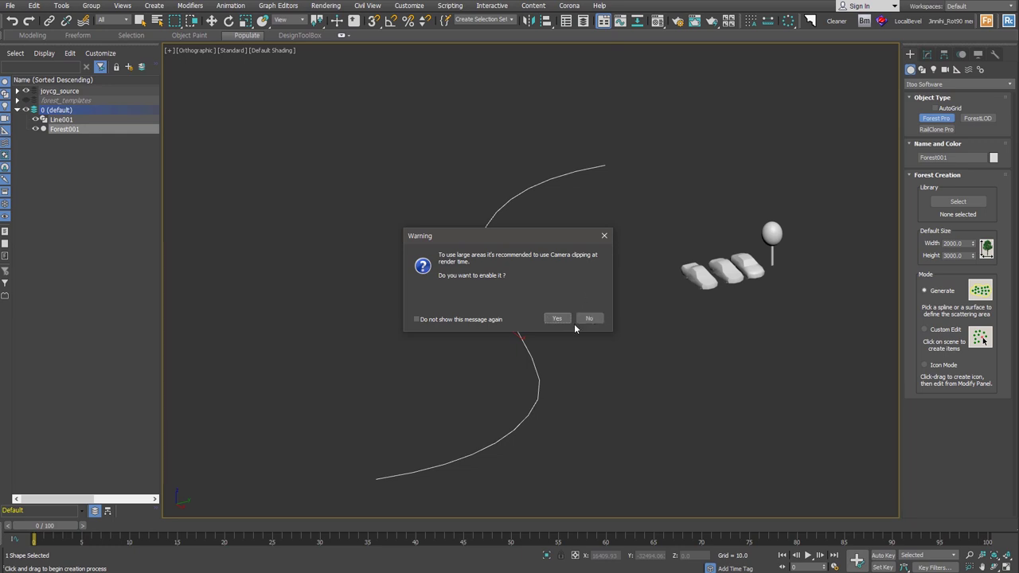
{"action": "left_click", "coordinate": [588, 318]}
Add joy_test_car3 as the custom object and set Distribution Mode to Path
{"action": "left_click", "coordinate": [927, 54]}
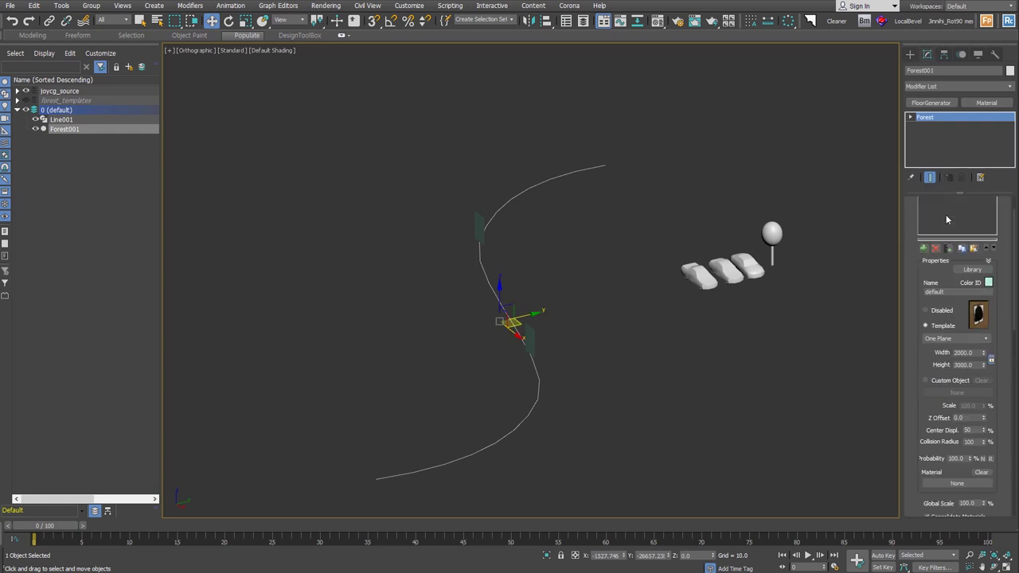
{"action": "left_click", "coordinate": [721, 285]}
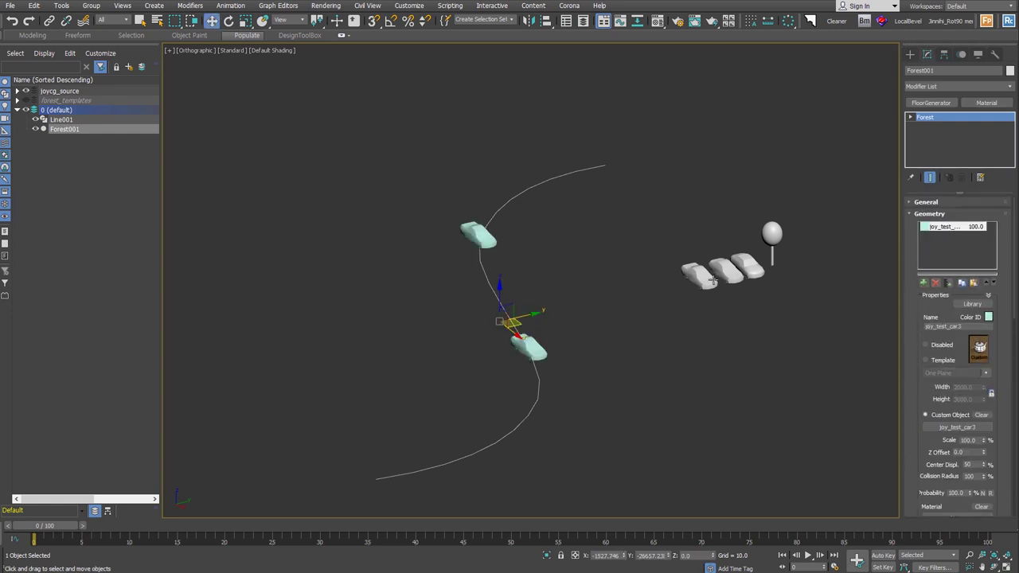
{"action": "left_click", "coordinate": [955, 213]}
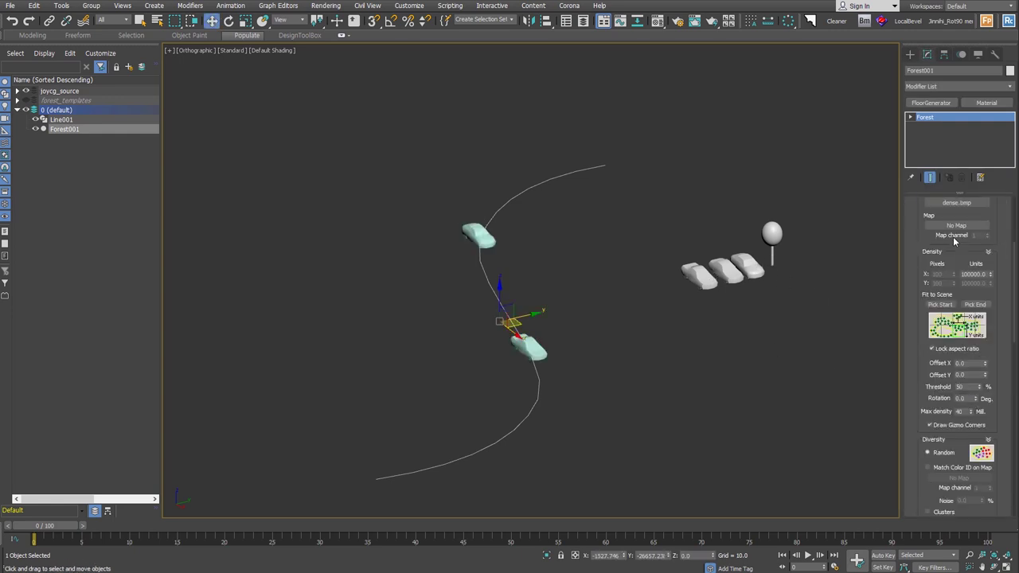
{"action": "left_click", "coordinate": [952, 237]}
{"action": "left_click", "coordinate": [984, 251]}
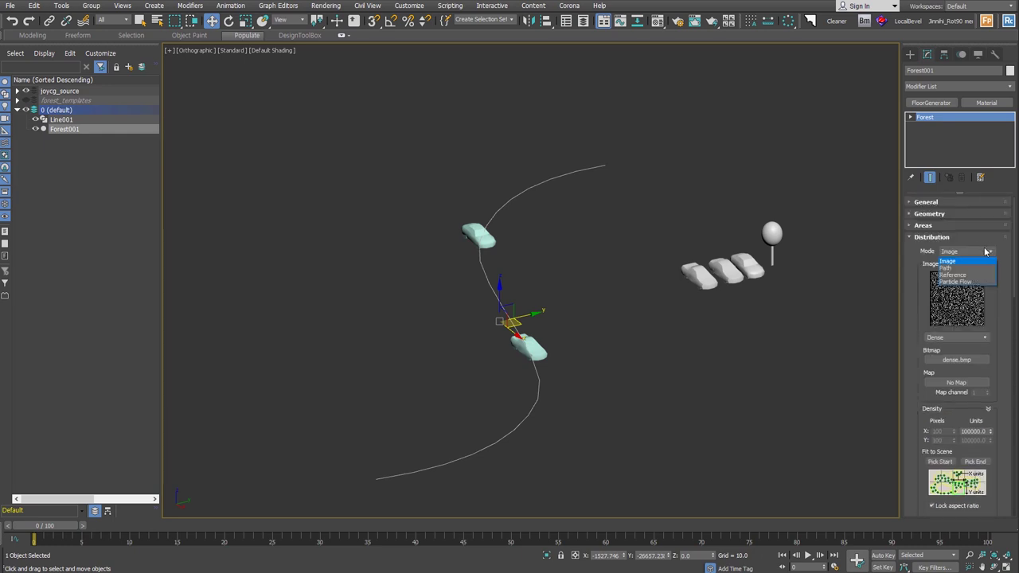
{"action": "left_click", "coordinate": [955, 272]}
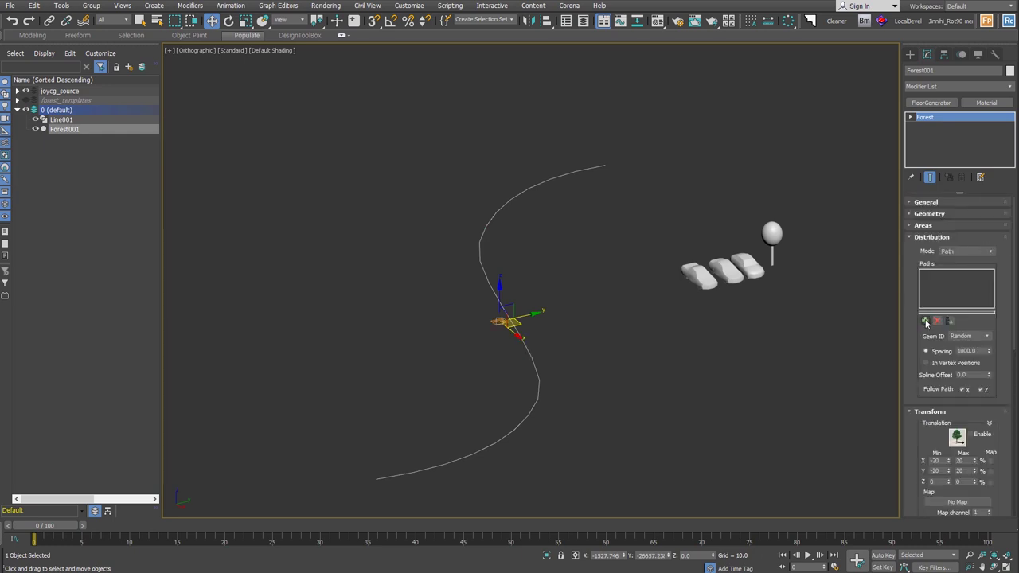
Use Line001 as the car path with 8250 spacing and show the Geometry list
{"action": "left_click", "coordinate": [544, 180]}
{"action": "mouse_move", "coordinate": [990, 354]}
{"action": "left_mouse_down"}
{"action": "mouse_move", "coordinate": [1000, 357]}
{"action": "mouse_move", "coordinate": [995, 347]}
{"action": "left_mouse_up"}
{"action": "middle_click_drag", "start_coordinate": [726, 384], "coordinate": [765, 415], "text": "alt"}
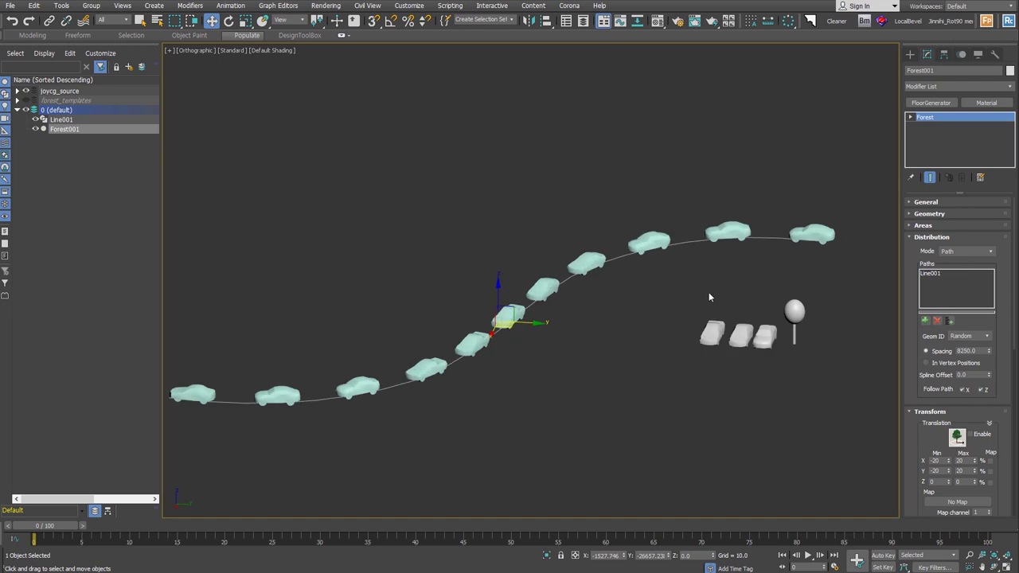
{"action": "middle_click_drag", "start_coordinate": [379, 396], "coordinate": [398, 391]}
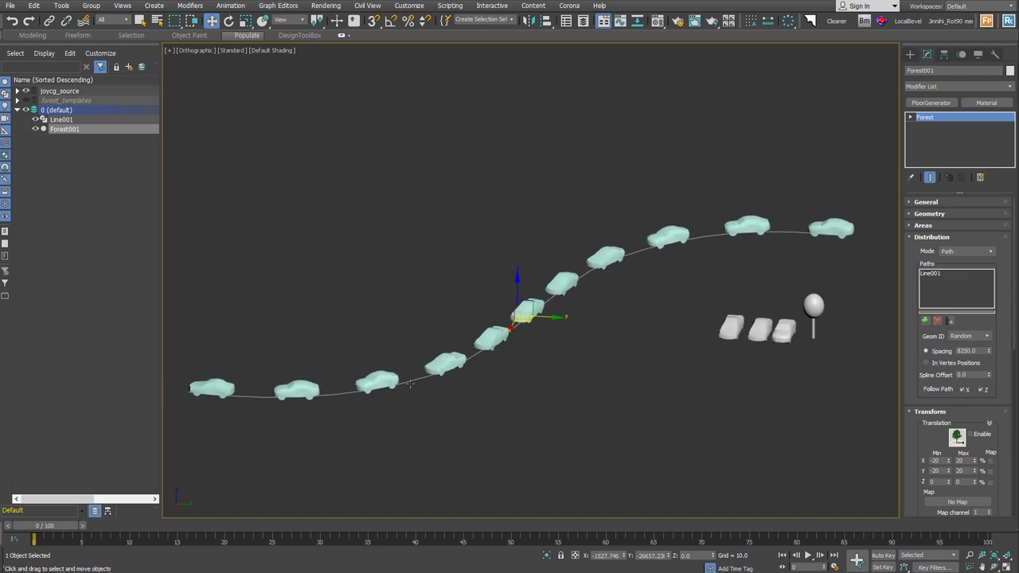
{"action": "left_click", "coordinate": [928, 237]}
{"action": "left_click", "coordinate": [929, 213]}
Add a New item, set it Disabled, and move it up to second in the list
{"action": "left_click", "coordinate": [924, 284]}
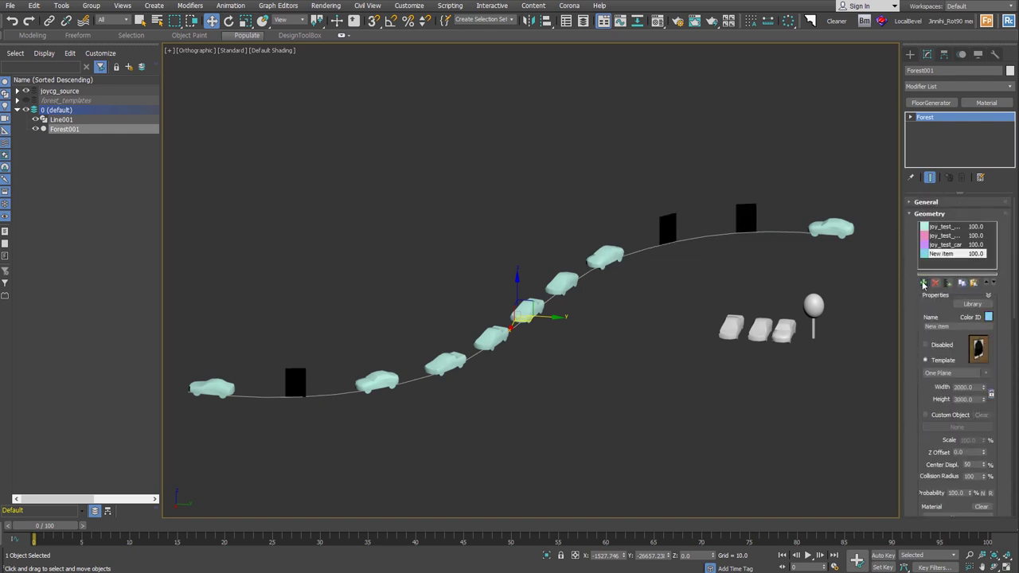
{"action": "left_click", "coordinate": [940, 254]}
{"action": "left_click", "coordinate": [939, 346]}
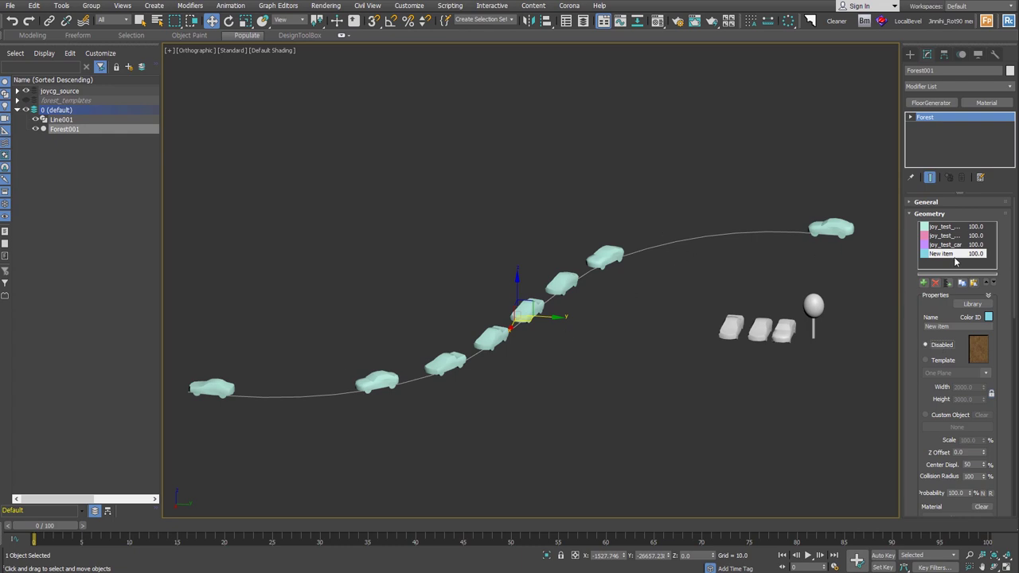
{"action": "left_click", "coordinate": [987, 286]}
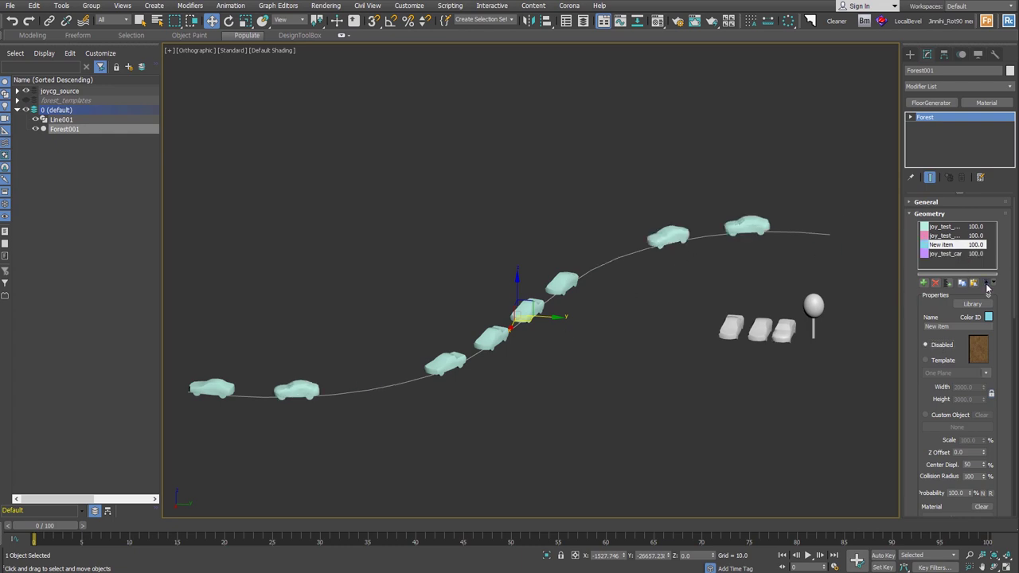
{"action": "left_click", "coordinate": [987, 285]}
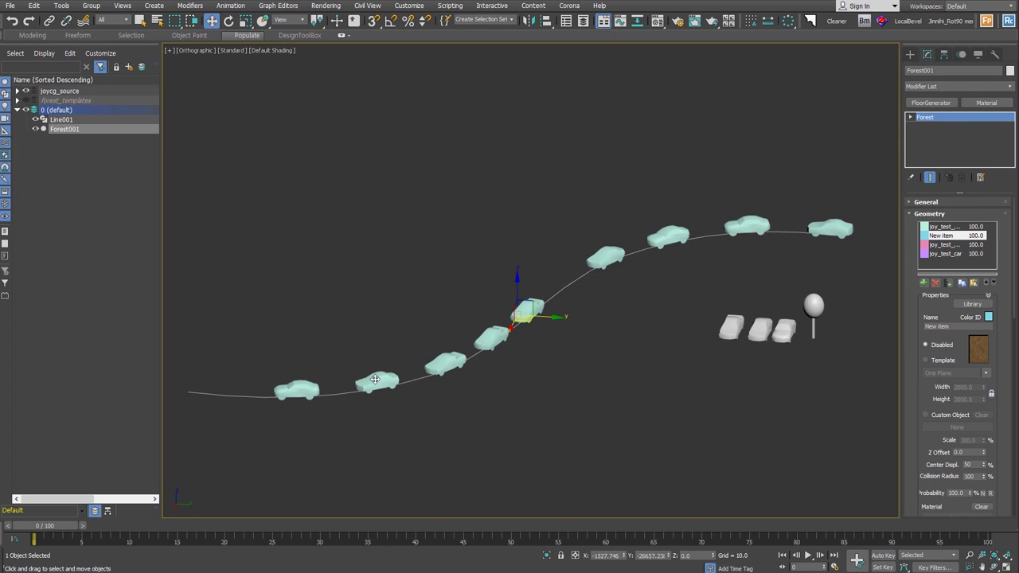
Orbit the view to see the whole curved row of cars
{"action": "middle_click_drag", "start_coordinate": [685, 359], "coordinate": [665, 343], "text": "alt"}
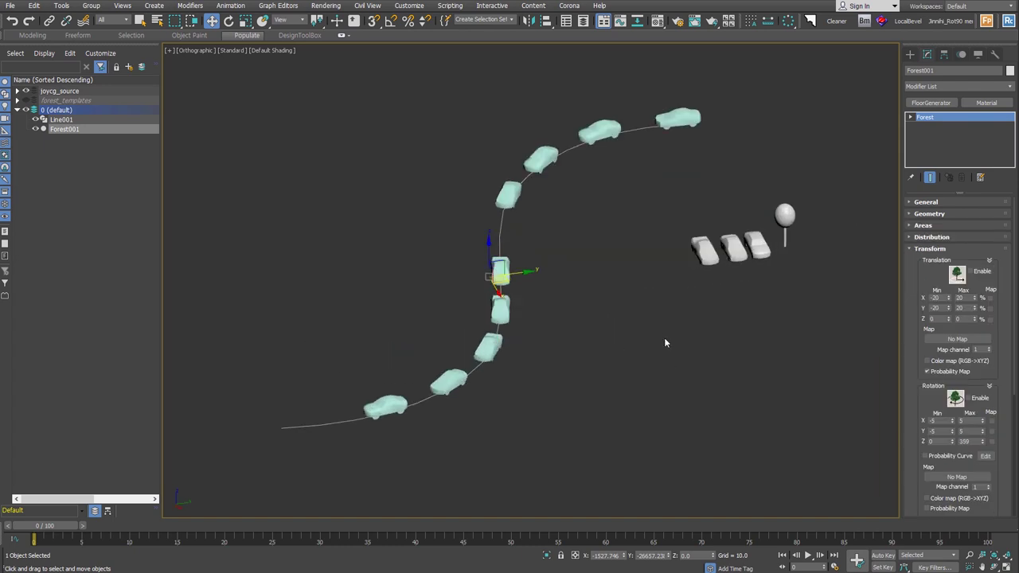